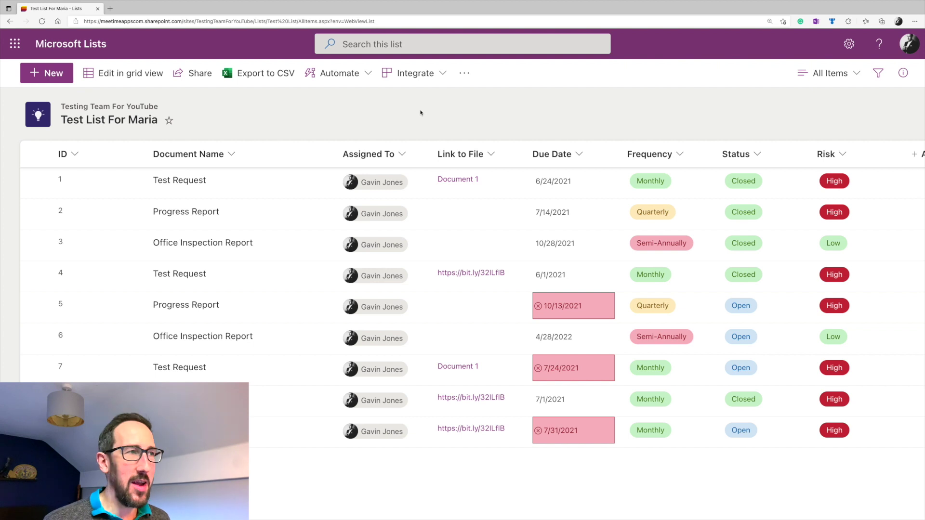
{"action": "left_click", "coordinate": [403, 155]}
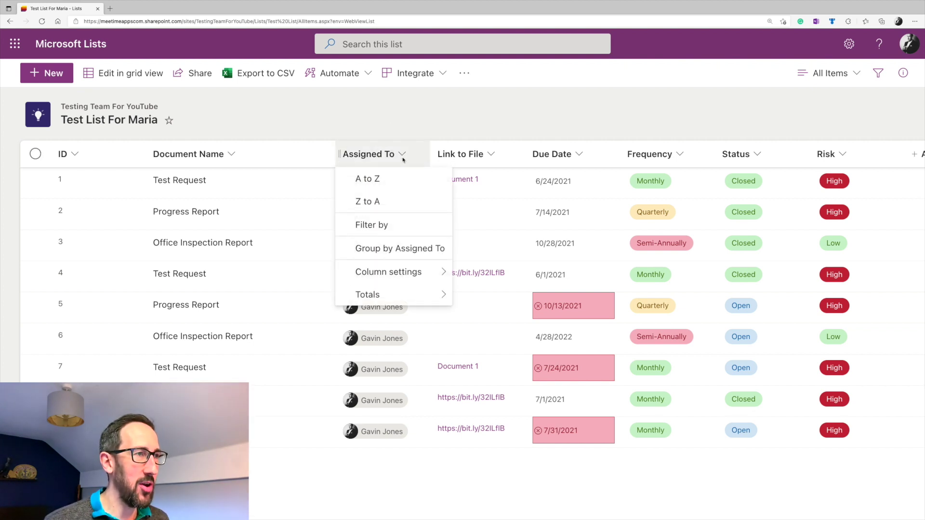
{"action": "mouse_move", "coordinate": [394, 273]}
{"action": "left_click", "coordinate": [428, 123]}
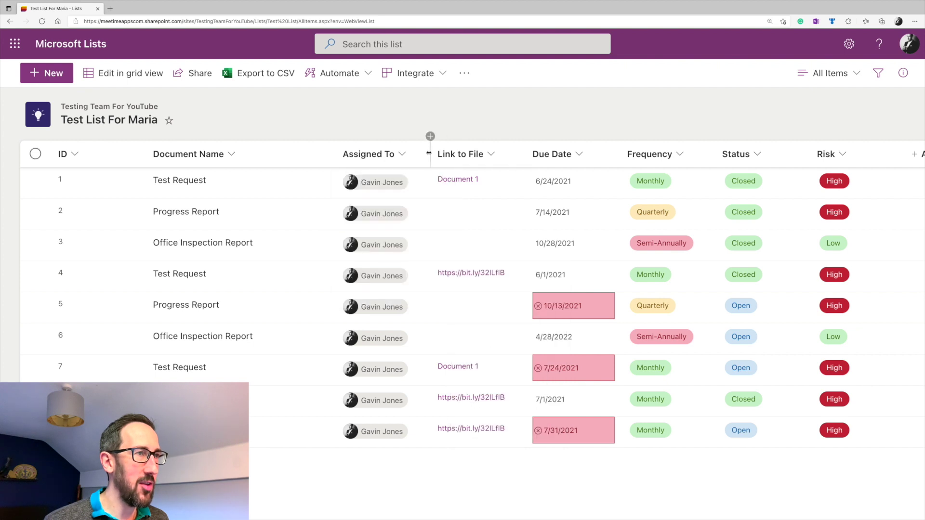
{"action": "left_click", "coordinate": [430, 137]}
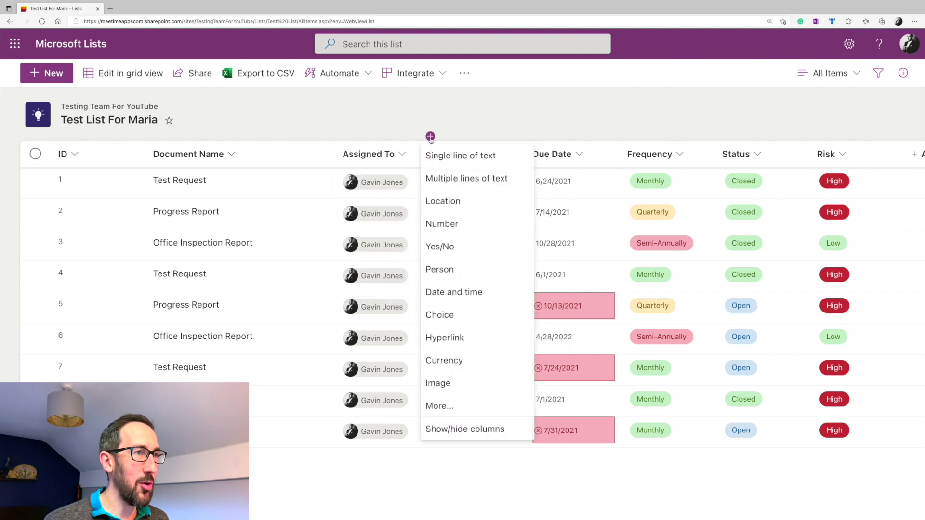
{"action": "left_click", "coordinate": [451, 271]}
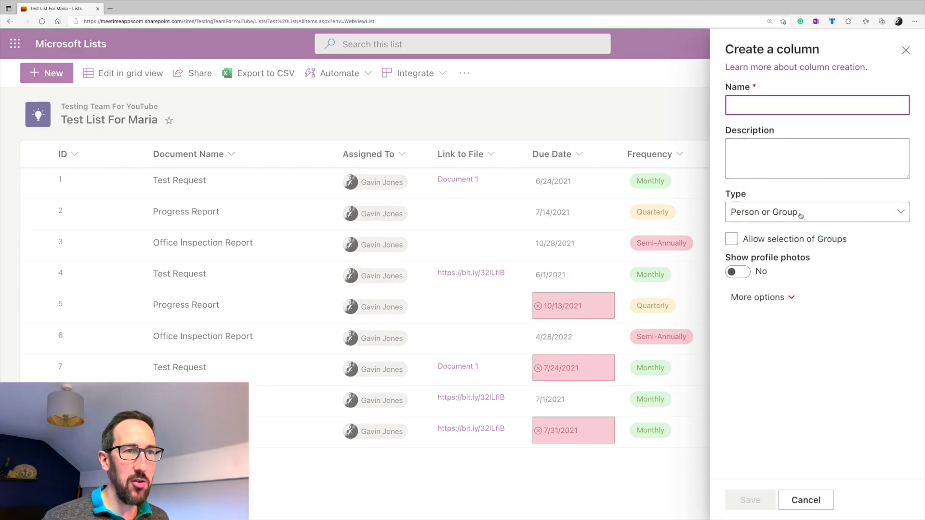
{"action": "left_click", "coordinate": [792, 299]}
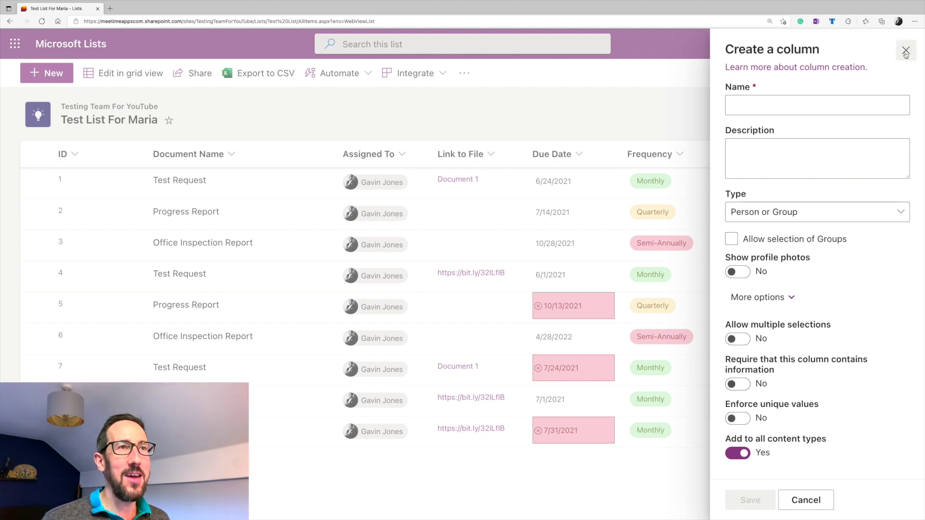
{"action": "left_click", "coordinate": [906, 52]}
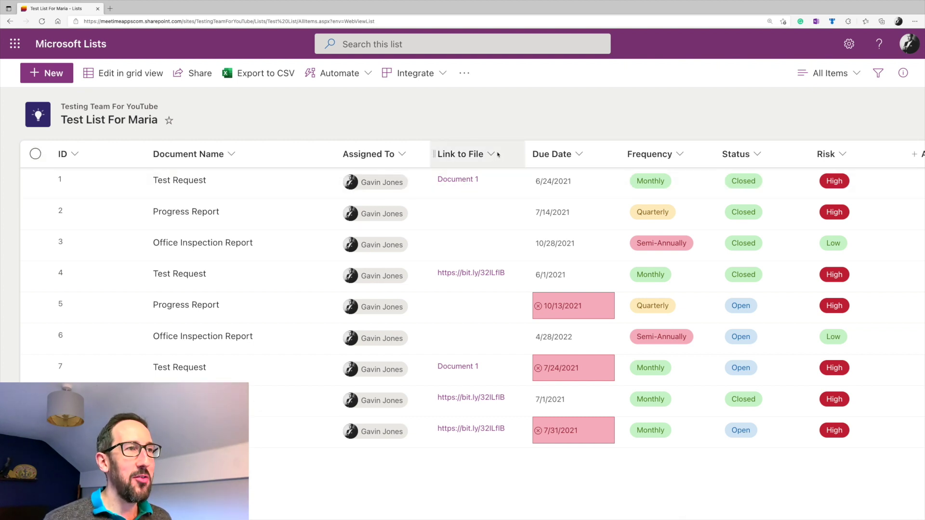
{"action": "left_click", "coordinate": [905, 51]}
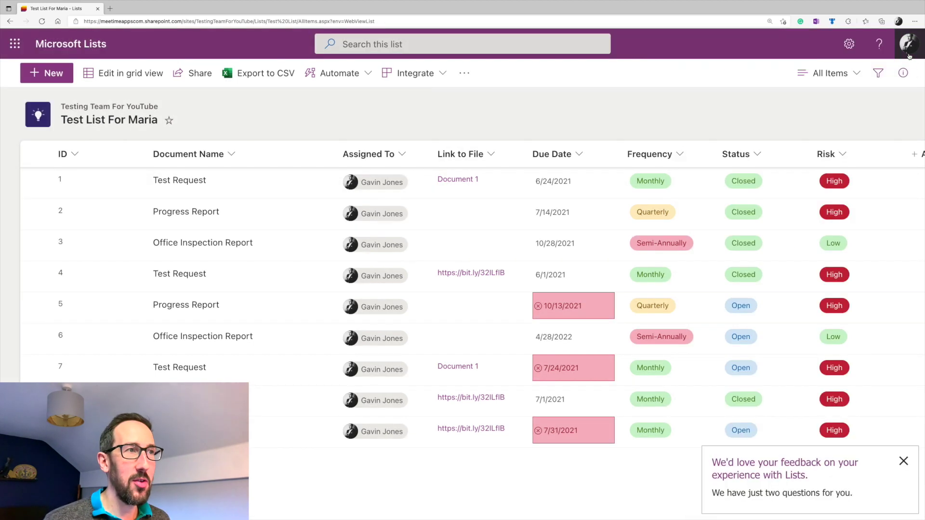
{"action": "left_click", "coordinate": [524, 136]}
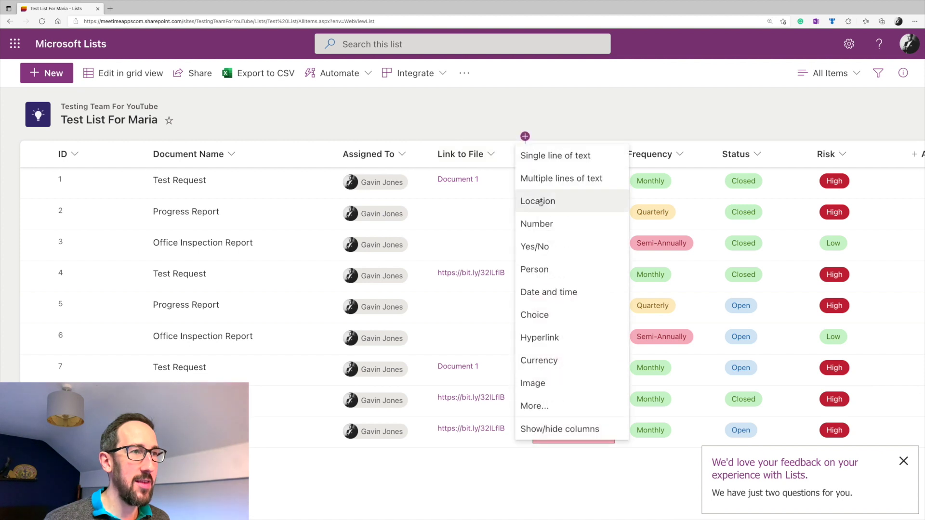
{"action": "left_click", "coordinate": [561, 338]}
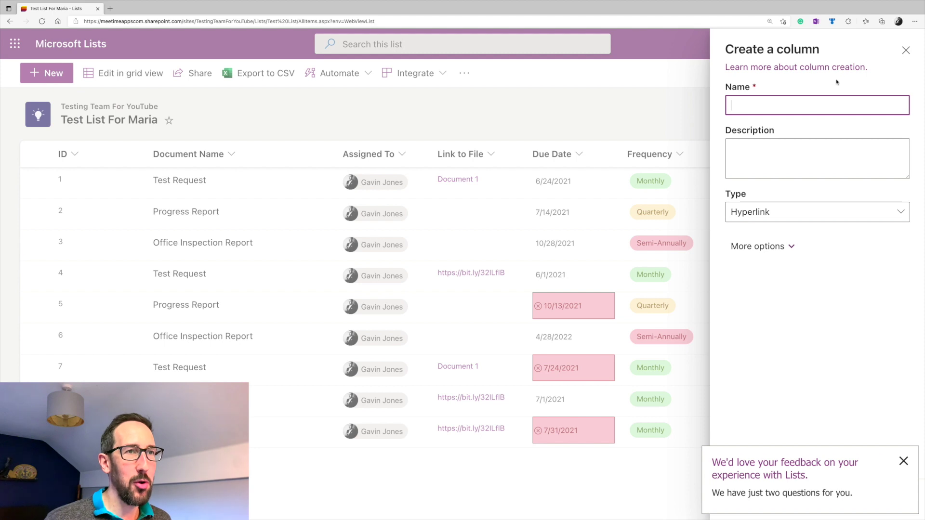
{"action": "left_click", "coordinate": [906, 50]}
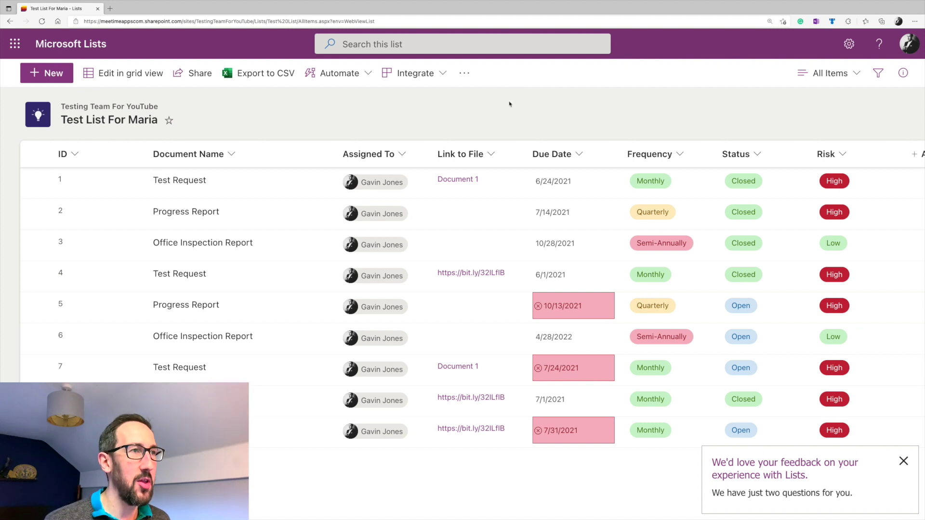
- Review and close the first Test Request item's details, then dismiss the feedback popup
{"action": "left_click", "coordinate": [174, 182]}
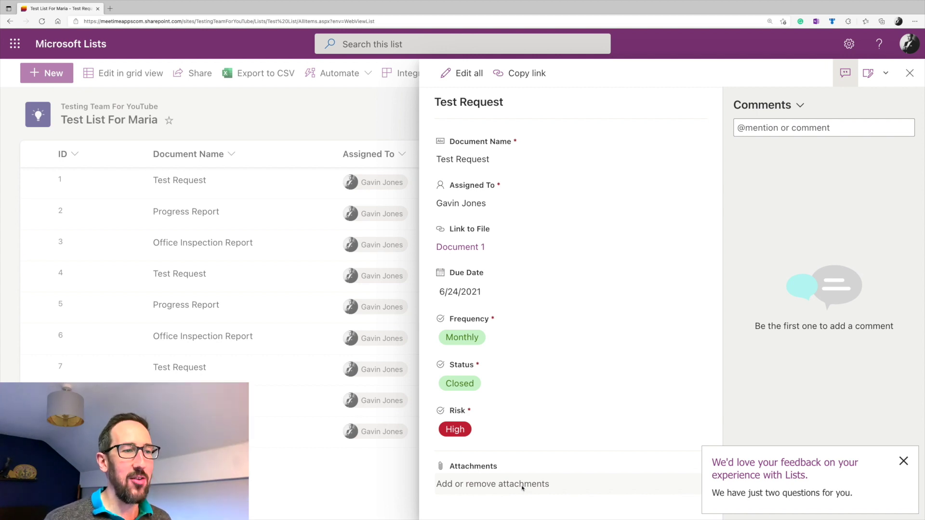
{"action": "left_click", "coordinate": [910, 74]}
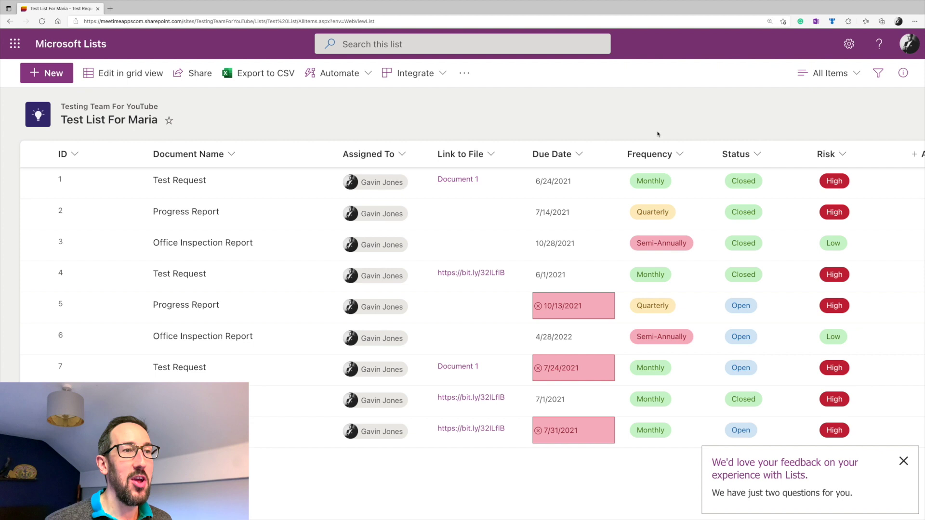
{"action": "left_click", "coordinate": [903, 461]}
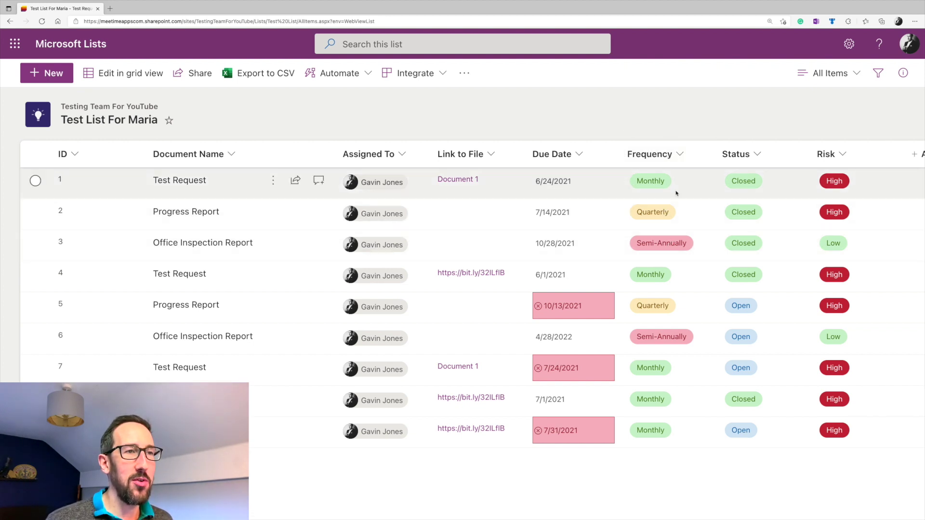
- Open the Frequency column's edit settings, then close them without changes
{"action": "left_click", "coordinate": [678, 155]}
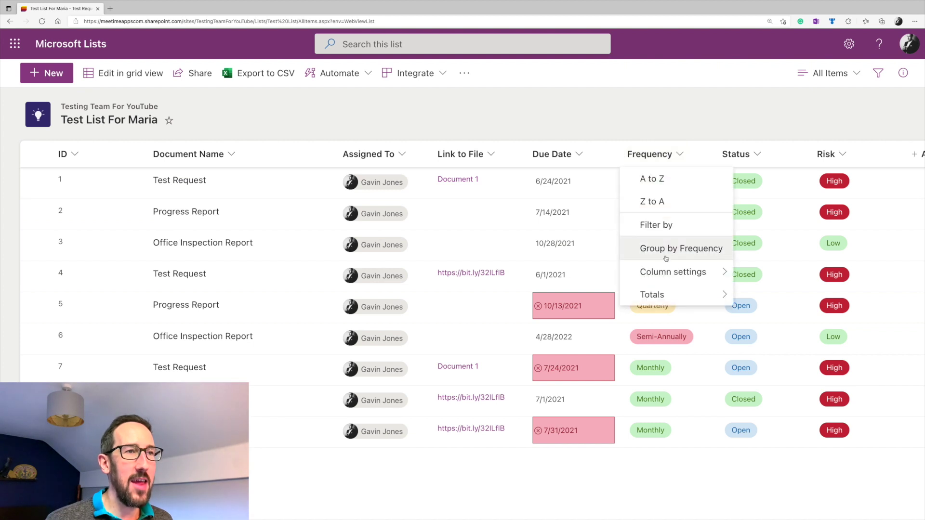
{"action": "mouse_move", "coordinate": [678, 273]}
{"action": "left_click", "coordinate": [747, 273]}
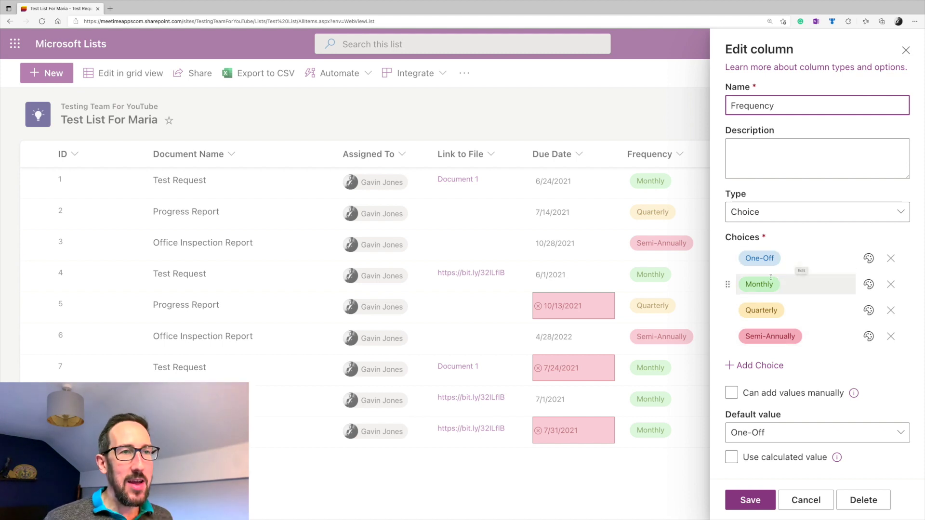
{"action": "left_click", "coordinate": [906, 50]}
{"action": "left_click", "coordinate": [715, 137]}
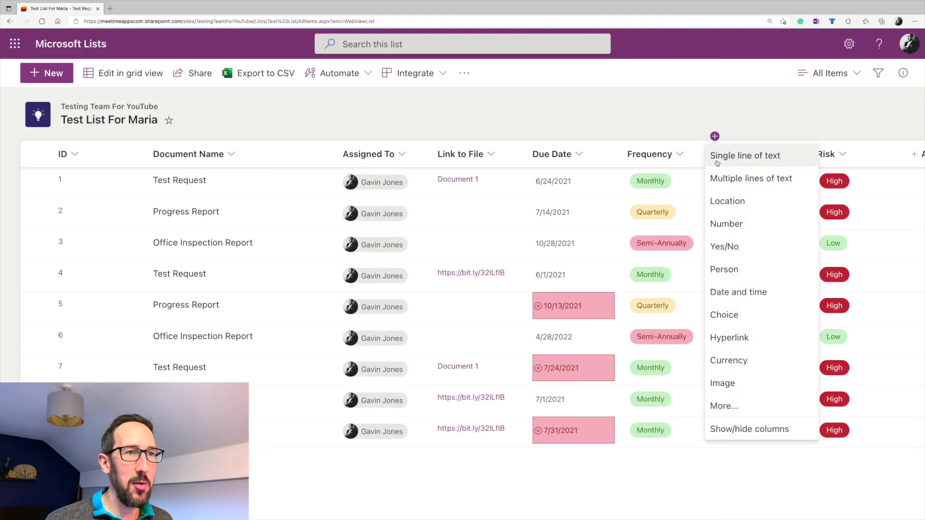
{"action": "left_click", "coordinate": [724, 314]}
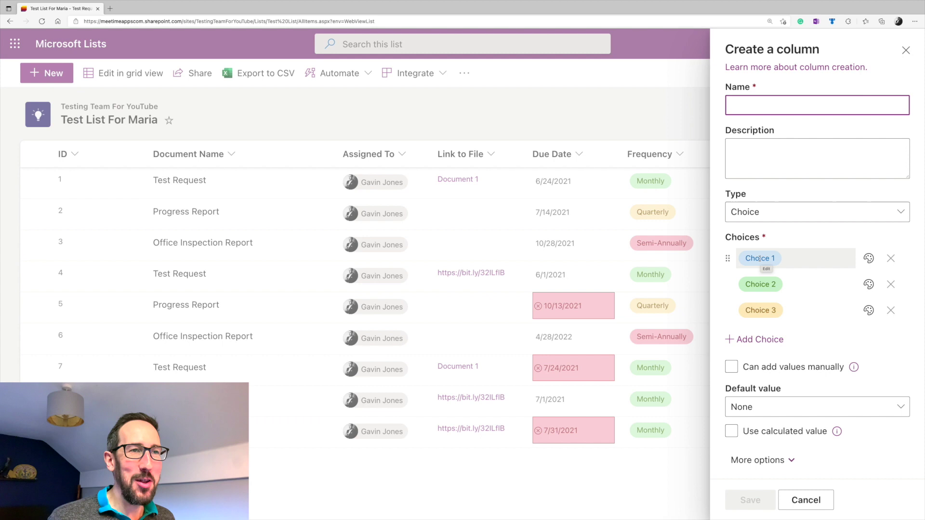
{"action": "left_click", "coordinate": [757, 259]}
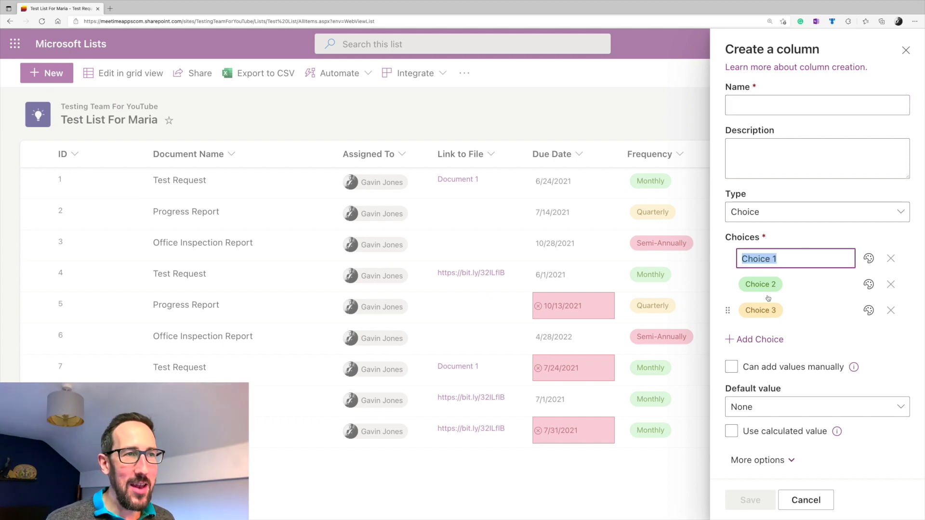
{"action": "type", "text": "Monthly"}
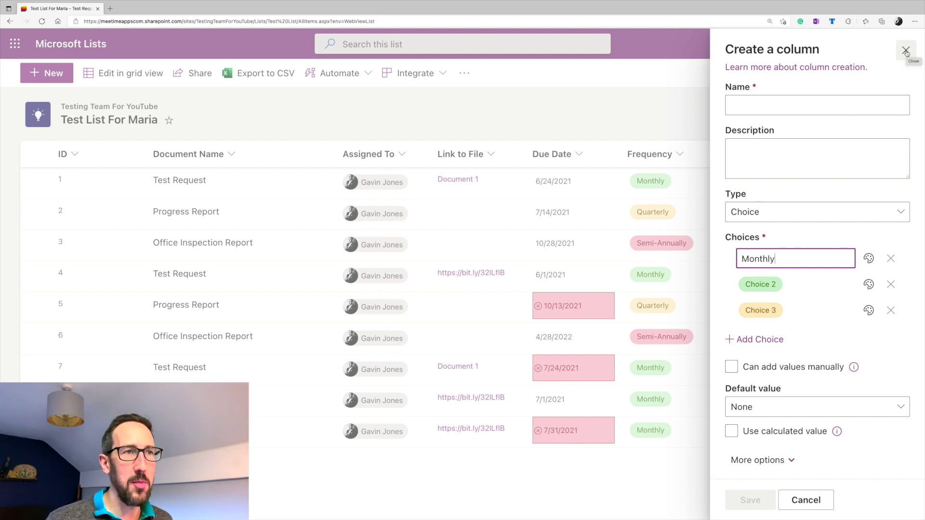
{"action": "left_click", "coordinate": [907, 51]}
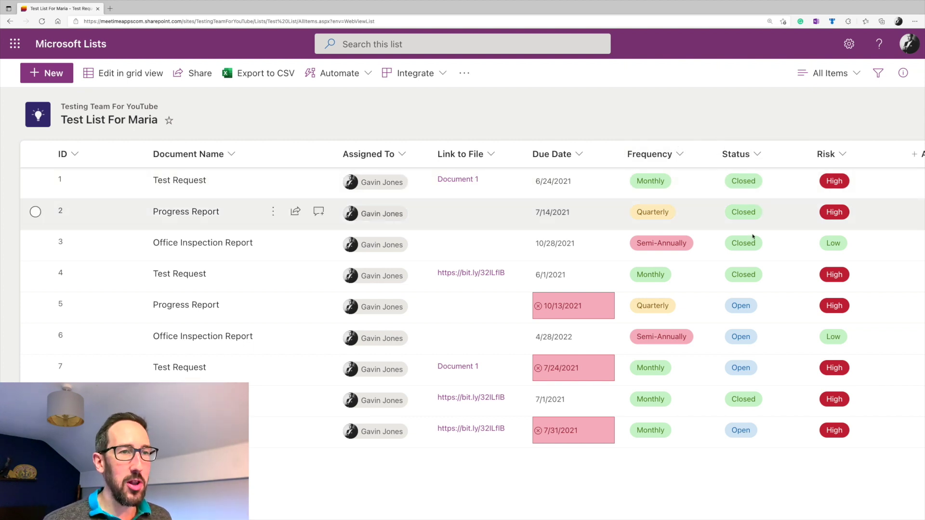
{"action": "left_click", "coordinate": [756, 154]}
{"action": "mouse_move", "coordinate": [771, 272]}
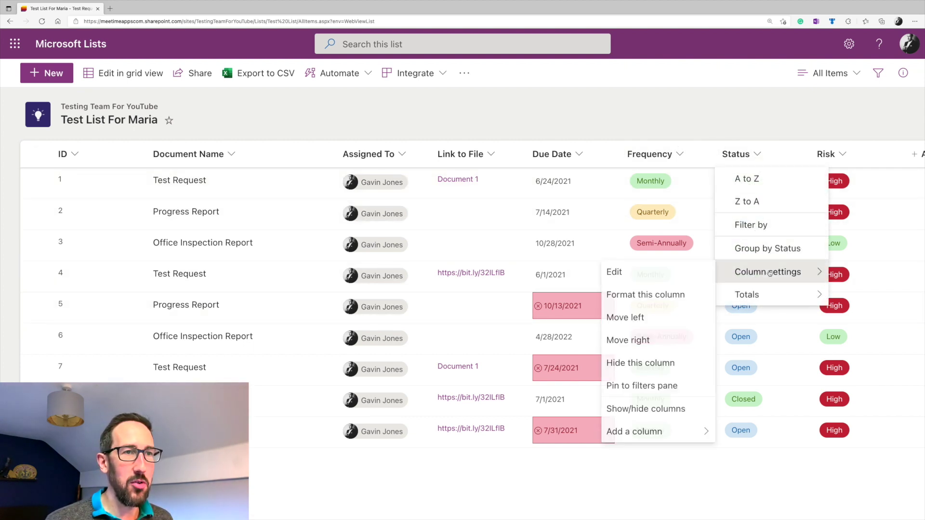
{"action": "left_click", "coordinate": [645, 275]}
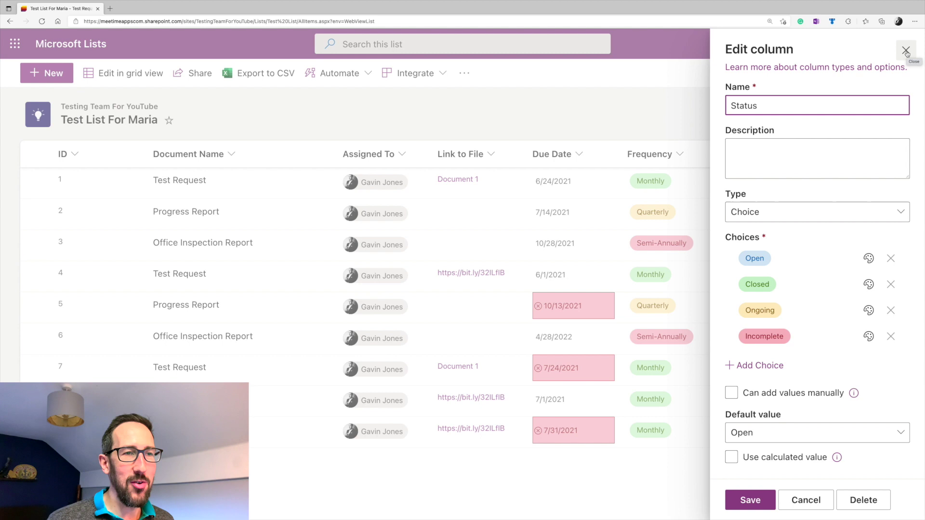
{"action": "left_click", "coordinate": [907, 51]}
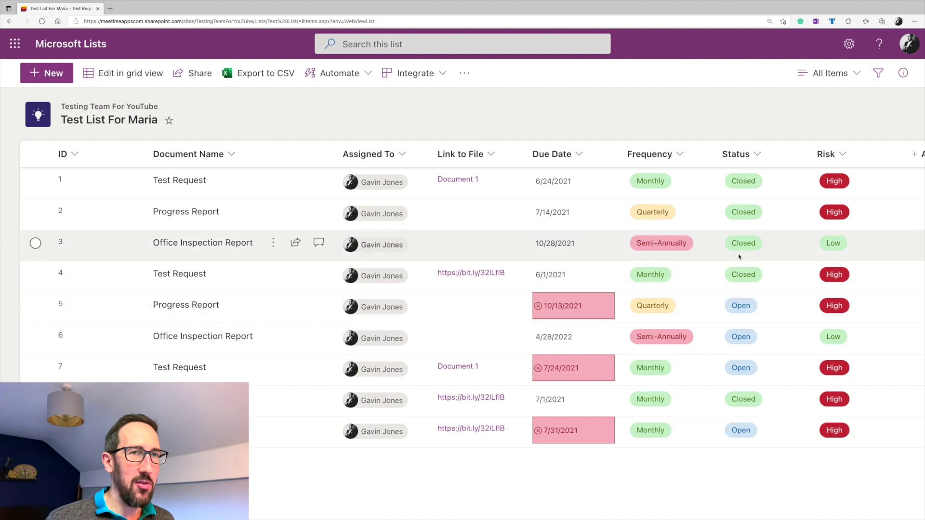
{"action": "scroll", "coordinate": [744, 254], "scroll_direction": "right", "scroll_amount": 5}
{"action": "scroll", "coordinate": [743, 254], "scroll_direction": "left", "scroll_amount": 5}
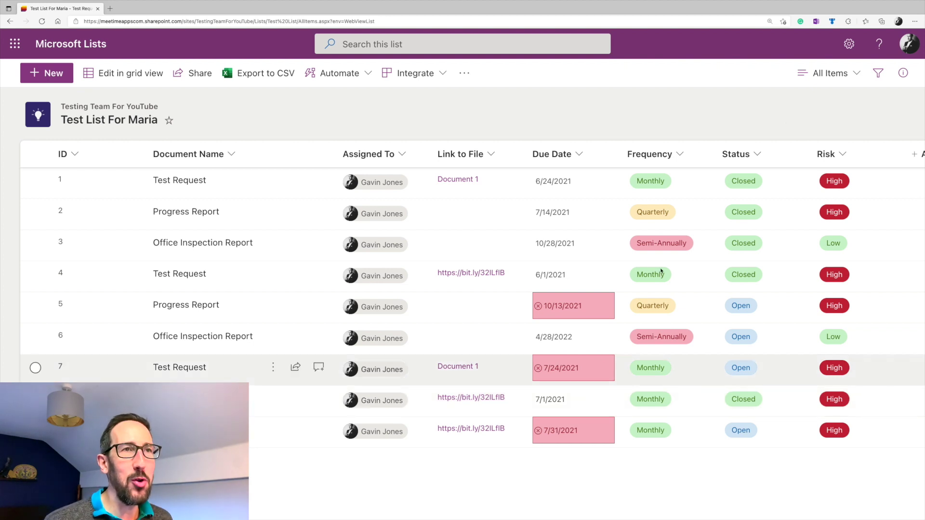
- Create a new list view named 'Due in 30 days 2'
{"action": "left_click", "coordinate": [822, 79]}
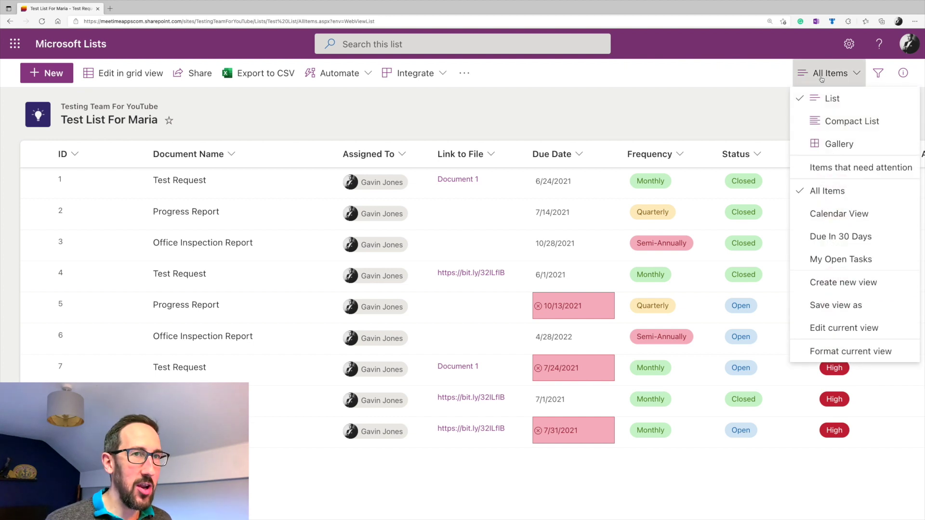
{"action": "left_click", "coordinate": [839, 283]}
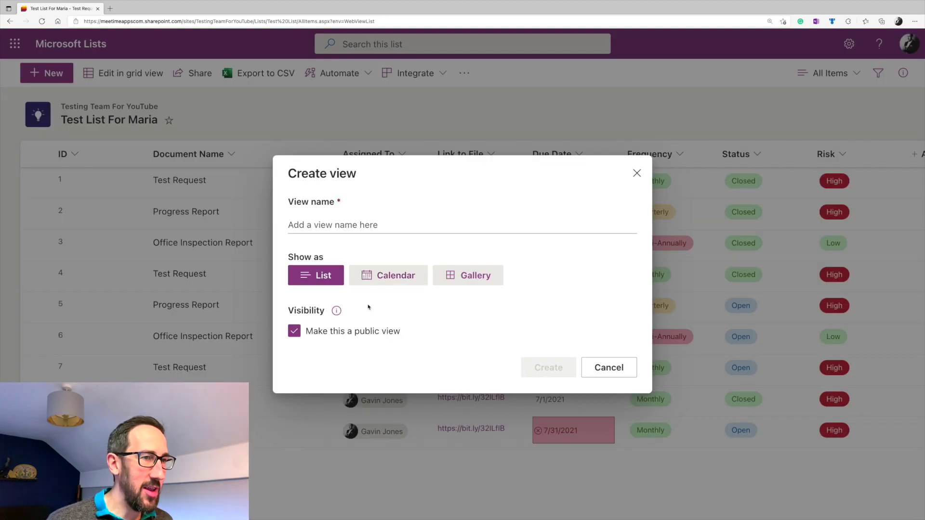
{"action": "left_click", "coordinate": [330, 227]}
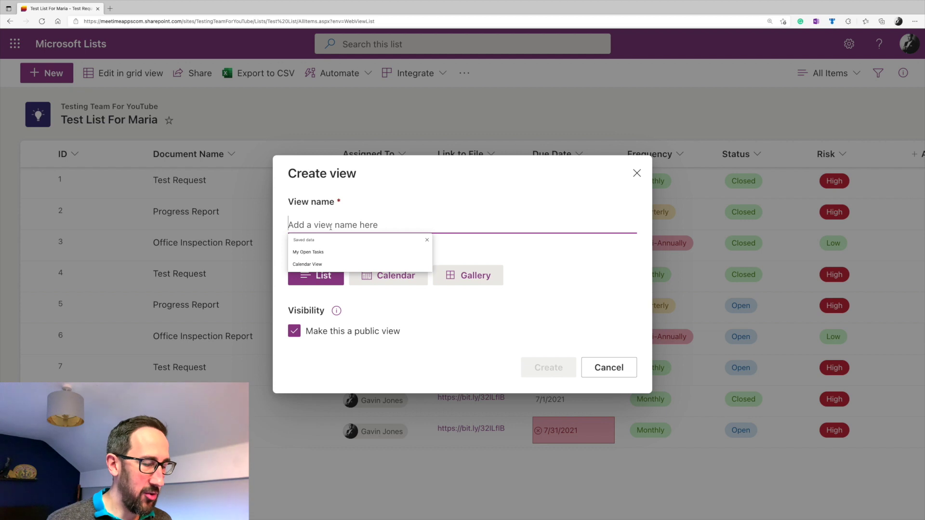
{"action": "type", "text": "Due i"}
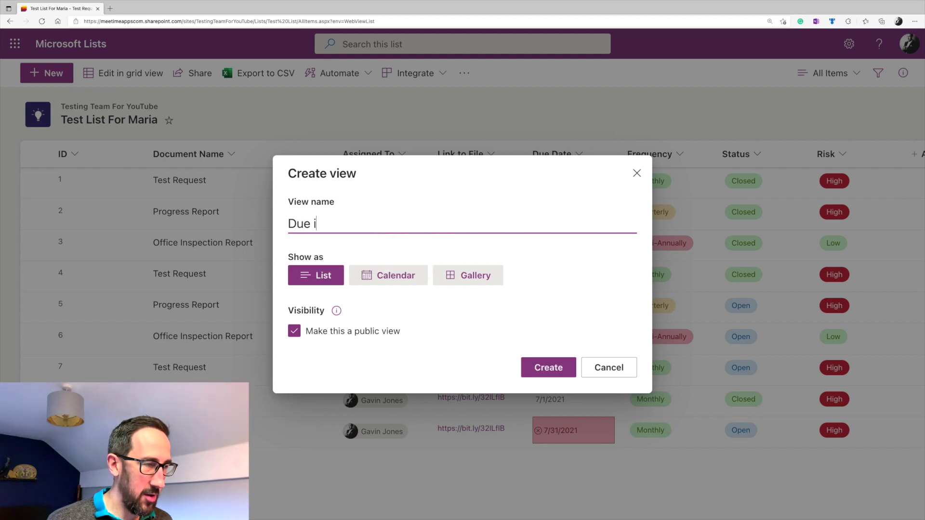
{"action": "type", "text": "n 30 days"}
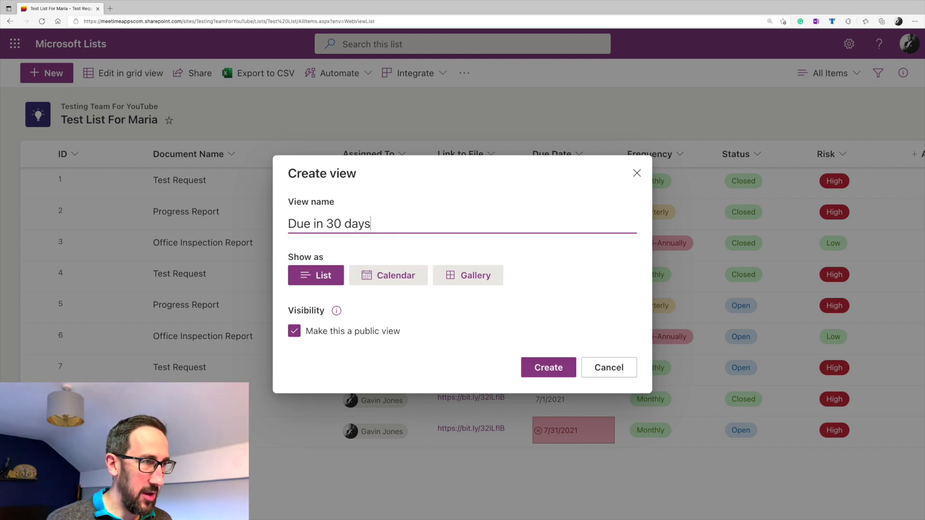
{"action": "type", "text": " 2"}
{"action": "left_click", "coordinate": [550, 369]}
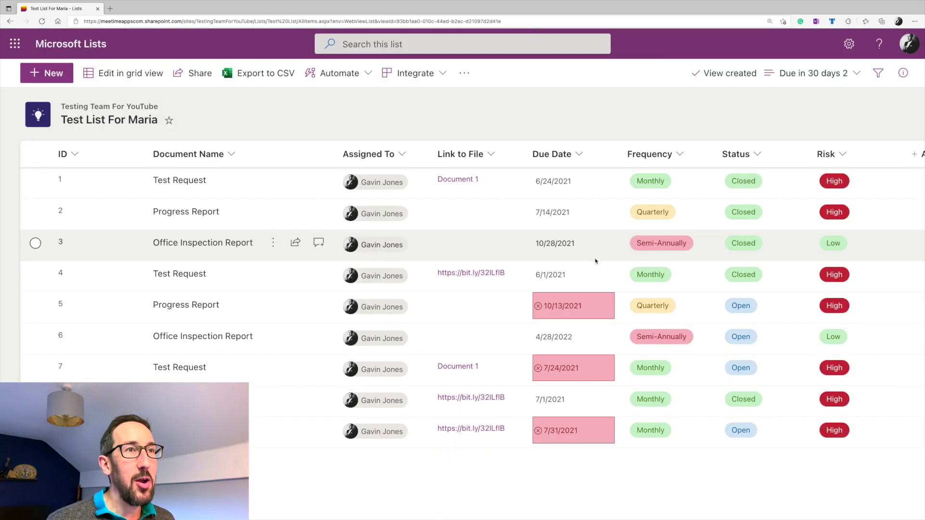
- Open Edit current view for the 'Due in 30 days 2' view from the view selector
{"action": "left_click", "coordinate": [842, 77]}
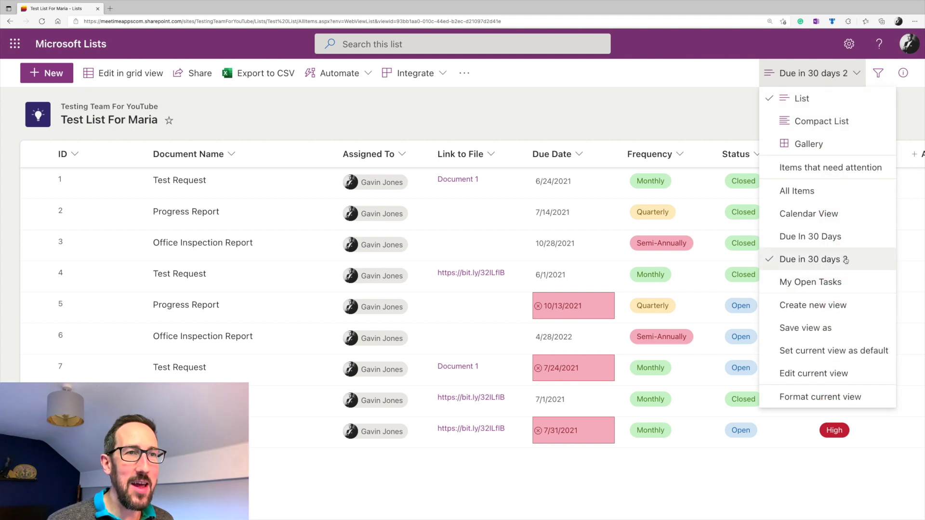
{"action": "left_click", "coordinate": [693, 129]}
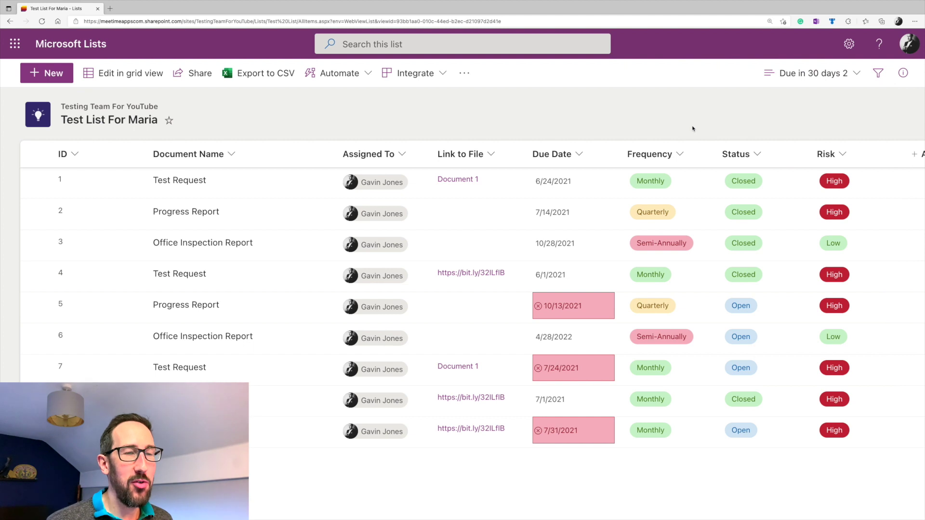
{"action": "left_click", "coordinate": [814, 73]}
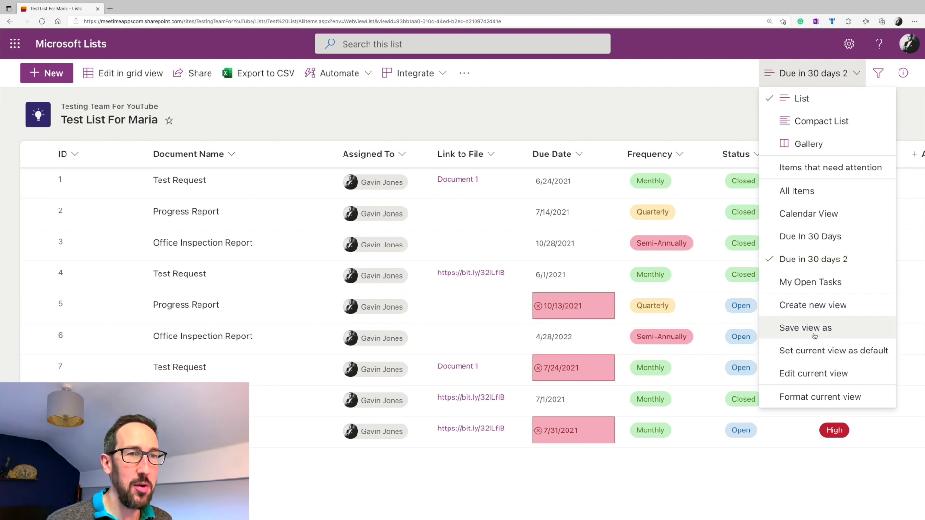
{"action": "left_click", "coordinate": [823, 375]}
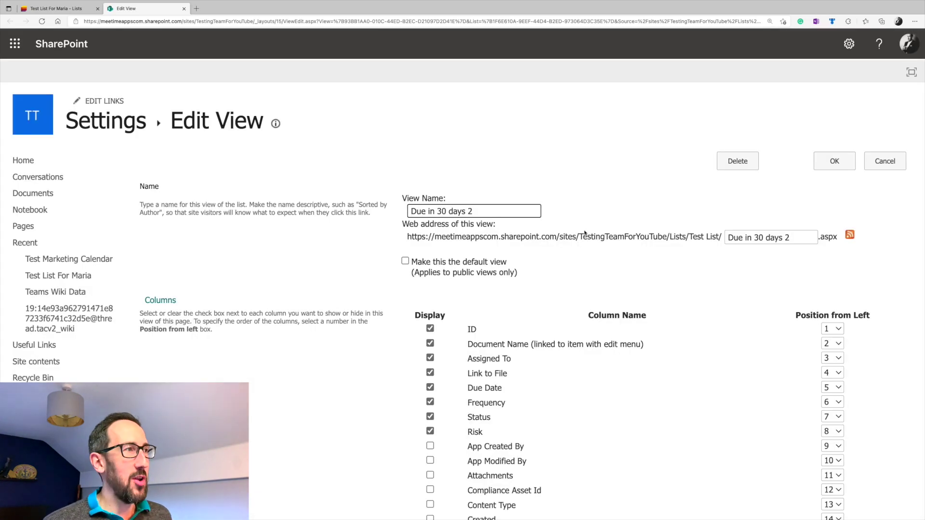
- In the Edit View Filter section, show only items matching filter conditions
{"action": "scroll", "coordinate": [585, 233], "scroll_direction": "down", "scroll_amount": 1}
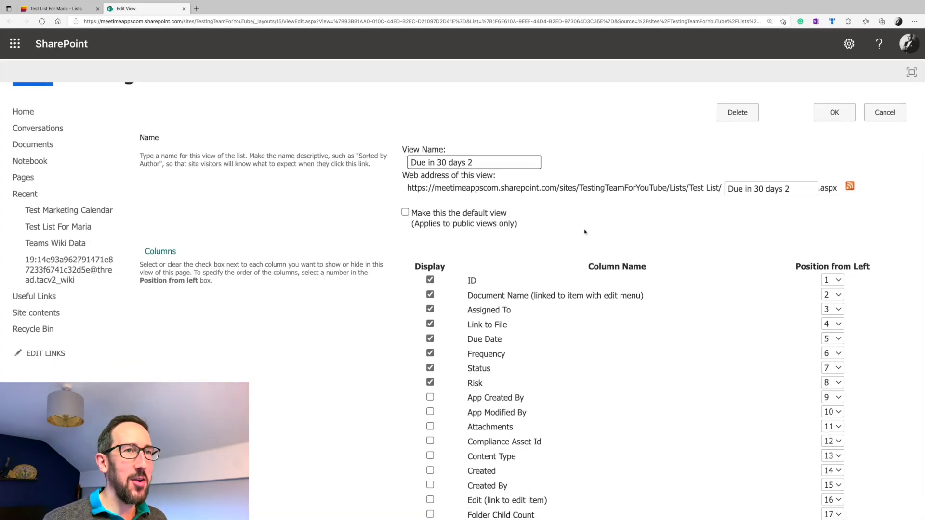
{"action": "scroll", "coordinate": [585, 232], "scroll_direction": "down", "scroll_amount": 1}
{"action": "scroll", "coordinate": [585, 232], "scroll_direction": "down", "scroll_amount": 15}
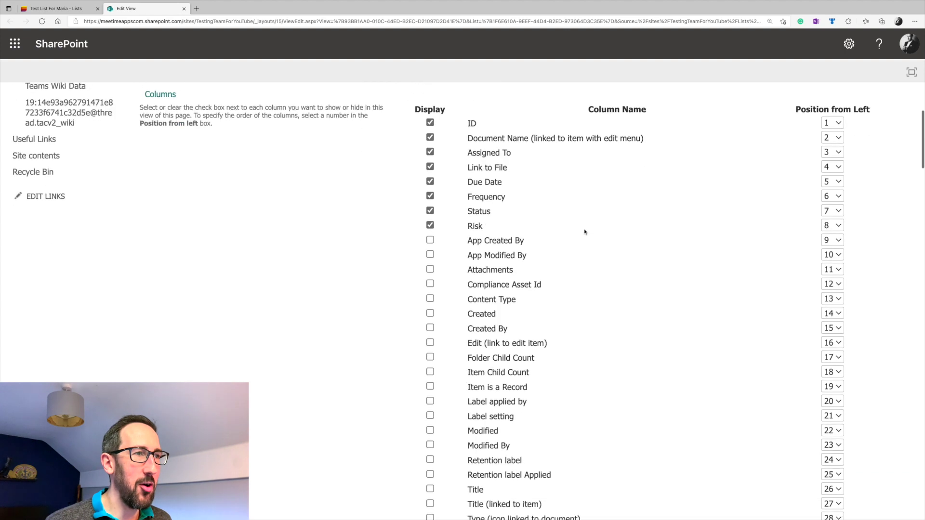
{"action": "scroll", "coordinate": [590, 282], "scroll_direction": "down", "scroll_amount": 1}
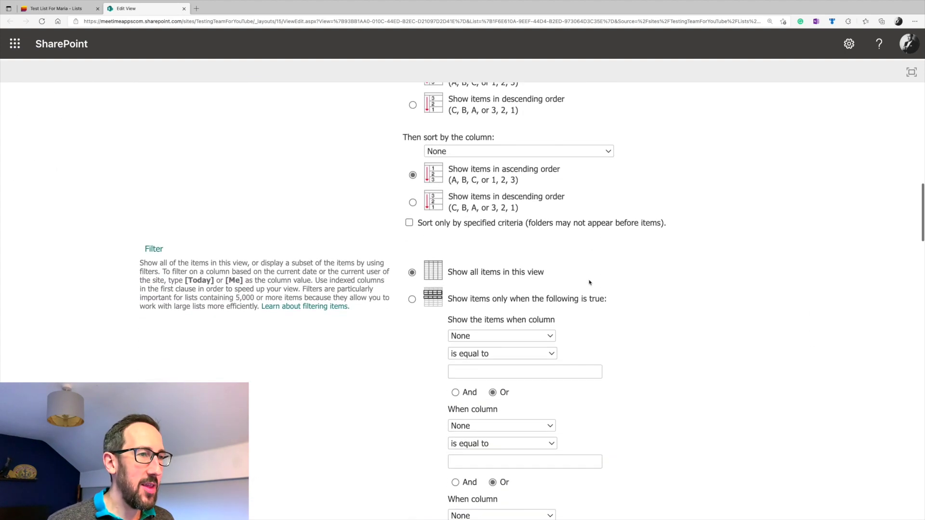
{"action": "scroll", "coordinate": [608, 366], "scroll_direction": "down", "scroll_amount": 1}
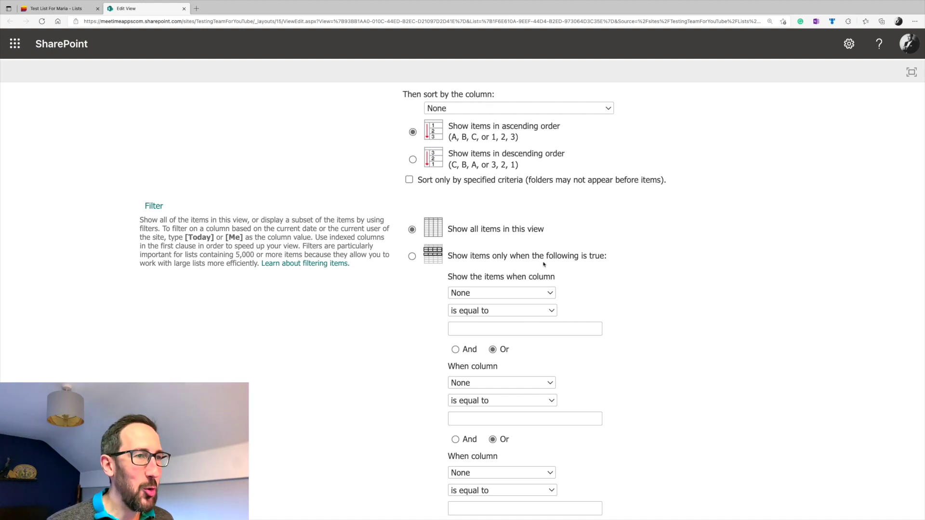
{"action": "left_click", "coordinate": [545, 295]}
{"action": "left_click", "coordinate": [544, 295]}
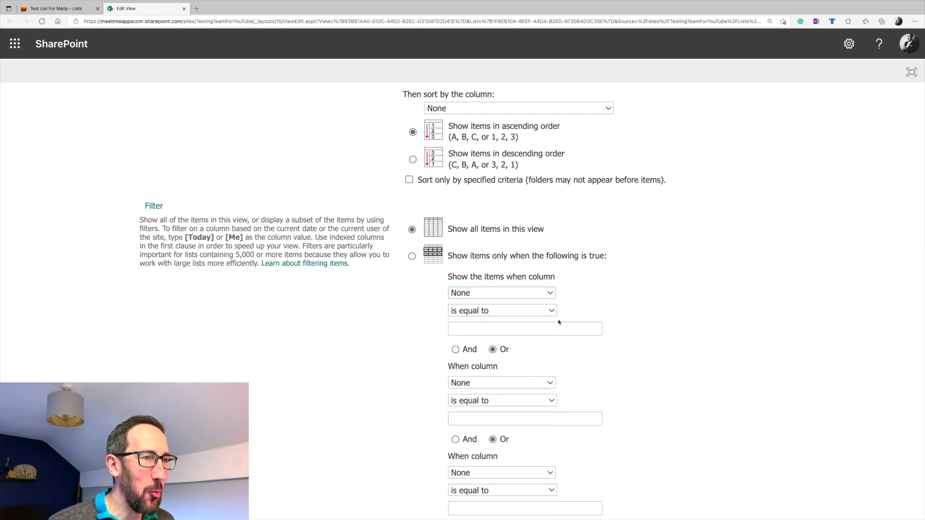
{"action": "left_click", "coordinate": [559, 329]}
{"action": "left_click", "coordinate": [593, 295]}
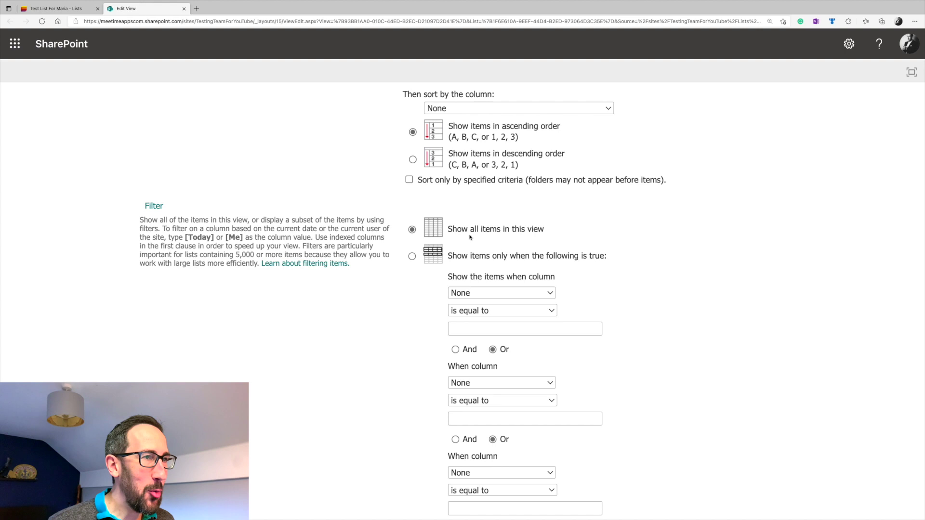
{"action": "left_click", "coordinate": [412, 256]}
- Set the first filter condition to Assigned To equal to the current user
{"action": "left_click", "coordinate": [543, 294]}
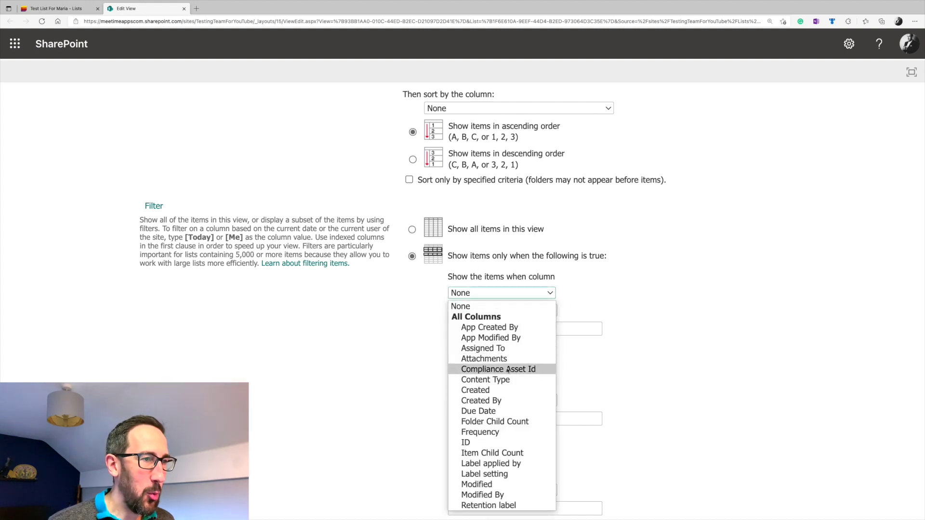
{"action": "left_click", "coordinate": [483, 349]}
{"action": "left_click", "coordinate": [479, 328]}
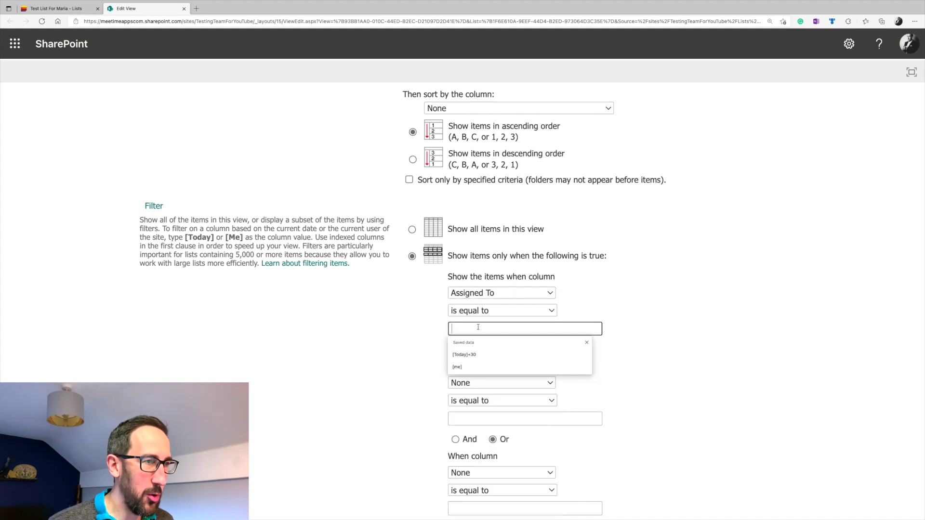
{"action": "left_click", "coordinate": [459, 368]}
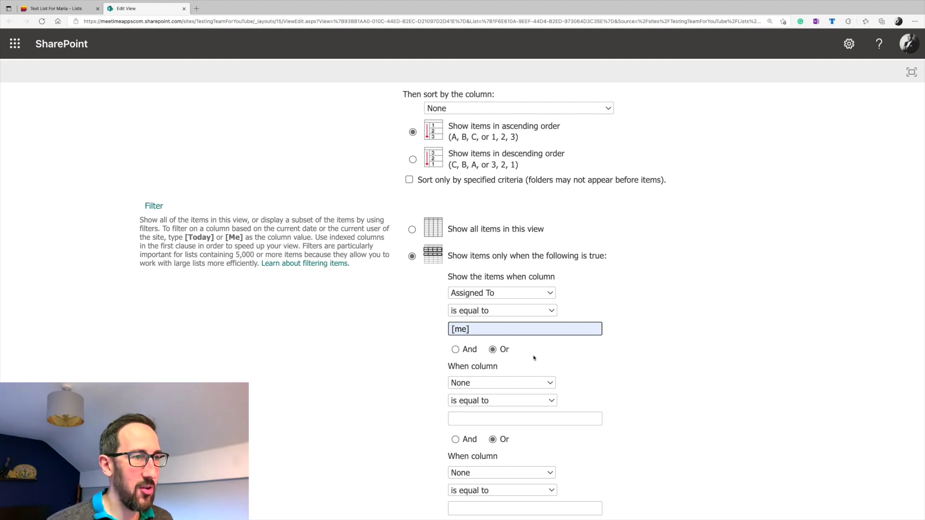
- Add a second condition: Due Date is on or before [Today]+30
{"action": "scroll", "coordinate": [525, 342], "scroll_direction": "down", "scroll_amount": 1}
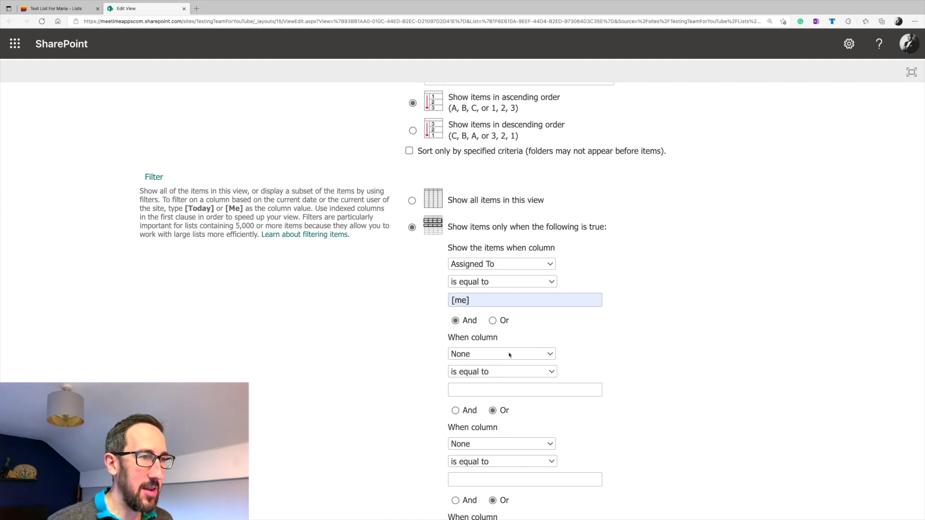
{"action": "left_click", "coordinate": [506, 354]}
{"action": "left_click", "coordinate": [487, 251]}
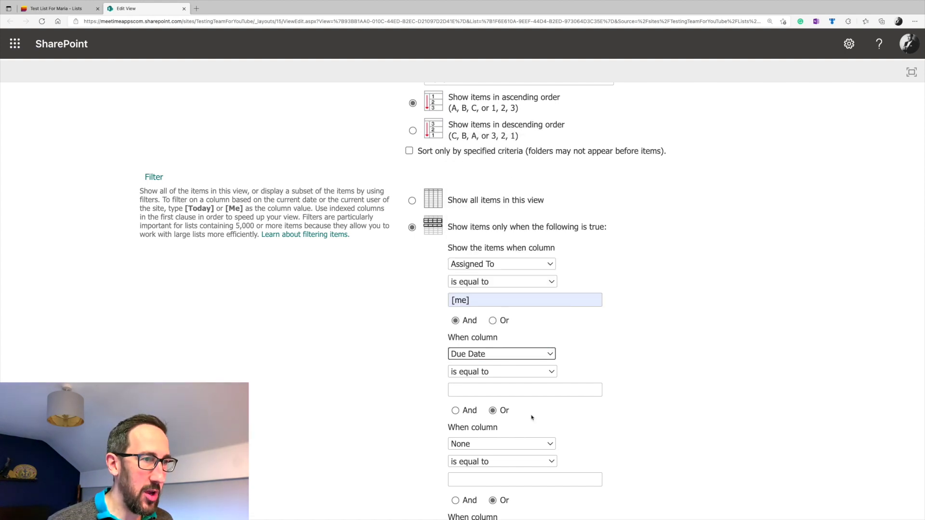
{"action": "left_click", "coordinate": [501, 371]}
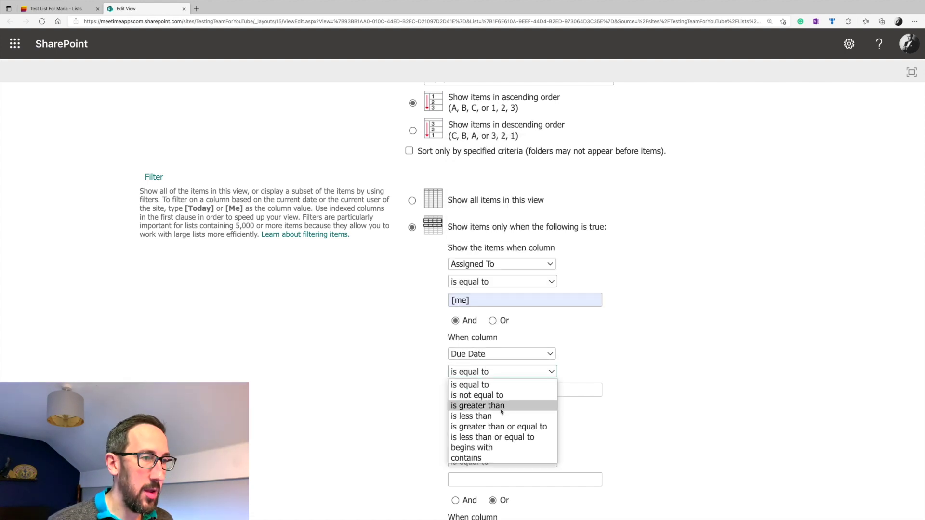
{"action": "left_click", "coordinate": [494, 437]}
{"action": "left_click", "coordinate": [481, 392]}
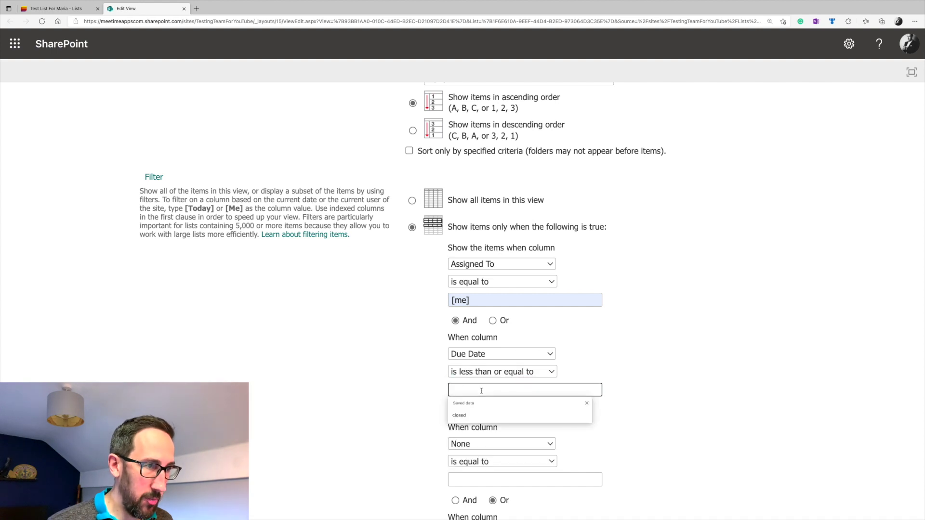
{"action": "type", "text": "[Today]+30"}
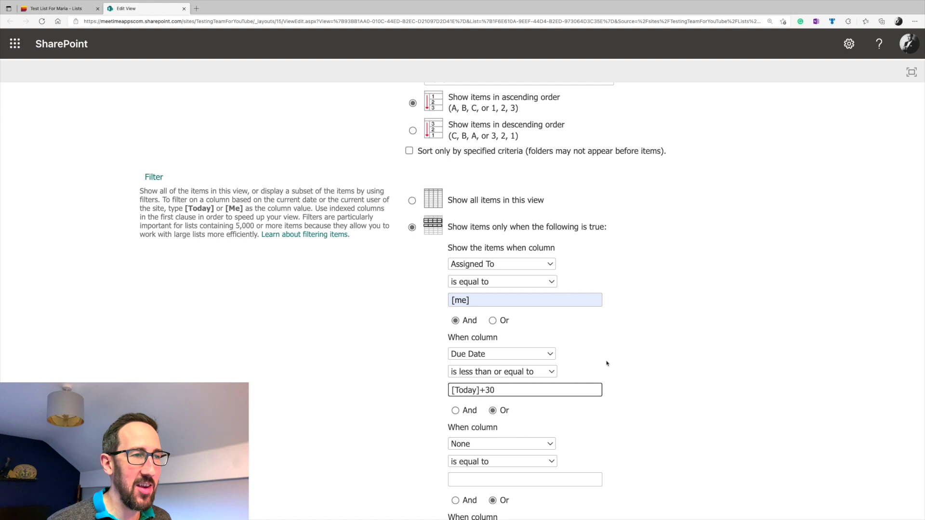
- Add a third condition: Status is not equal to closed
{"action": "scroll", "coordinate": [606, 363], "scroll_direction": "down", "scroll_amount": 1}
{"action": "scroll", "coordinate": [607, 364], "scroll_direction": "down", "scroll_amount": 1}
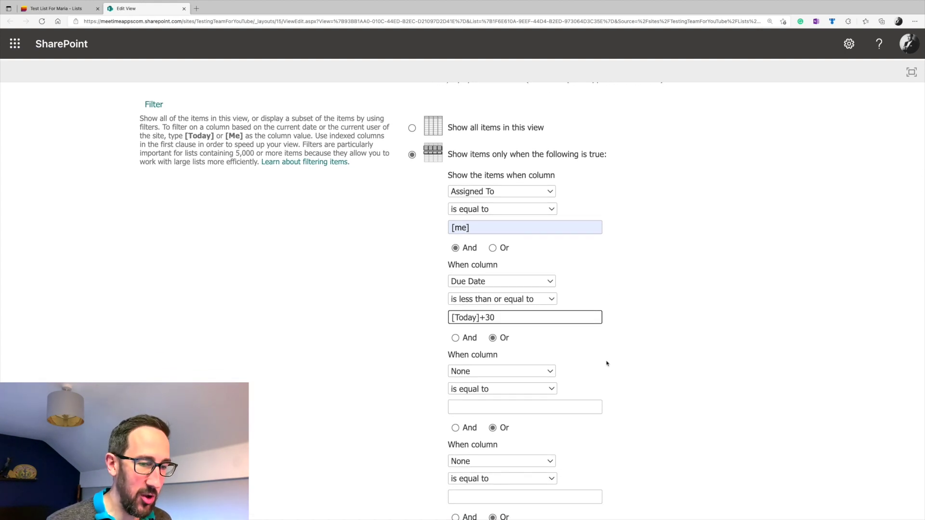
{"action": "scroll", "coordinate": [580, 328], "scroll_direction": "down", "scroll_amount": 2}
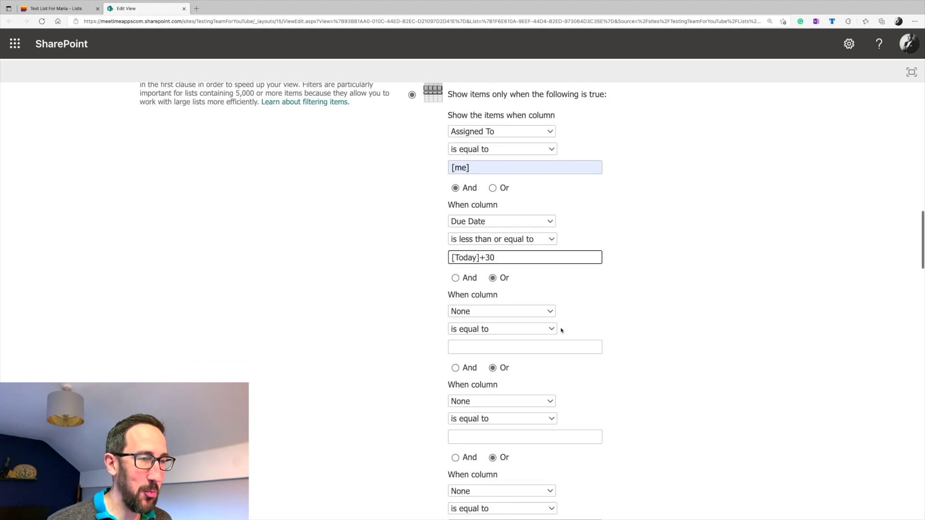
{"action": "scroll", "coordinate": [558, 302], "scroll_direction": "down", "scroll_amount": 1}
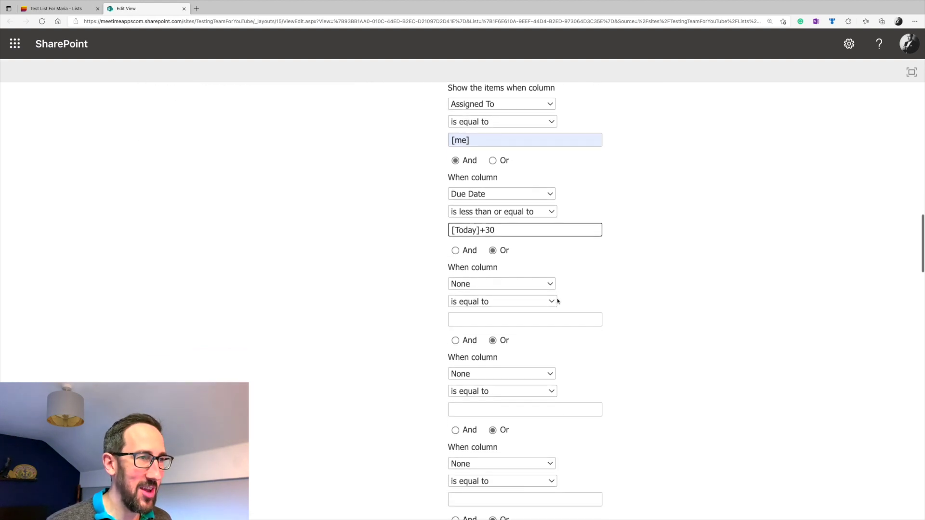
{"action": "left_click", "coordinate": [541, 287]}
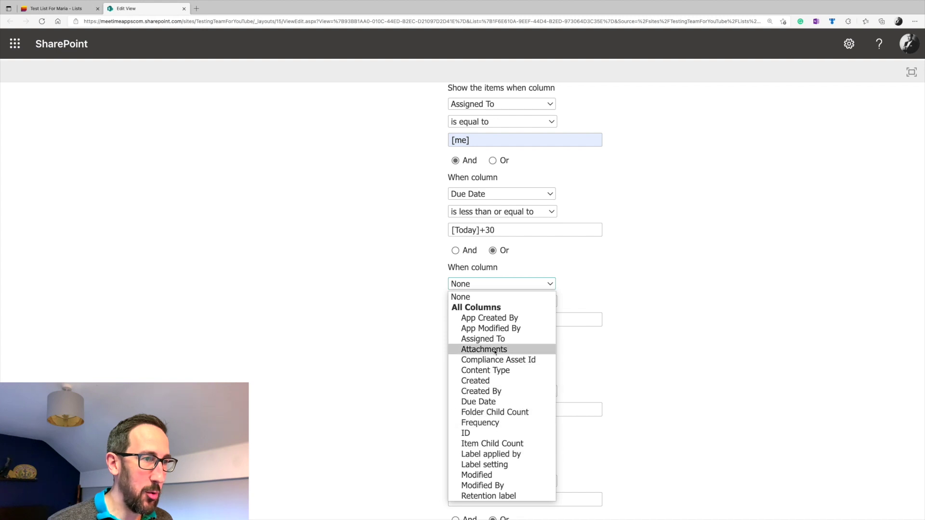
{"action": "left_click", "coordinate": [478, 467]}
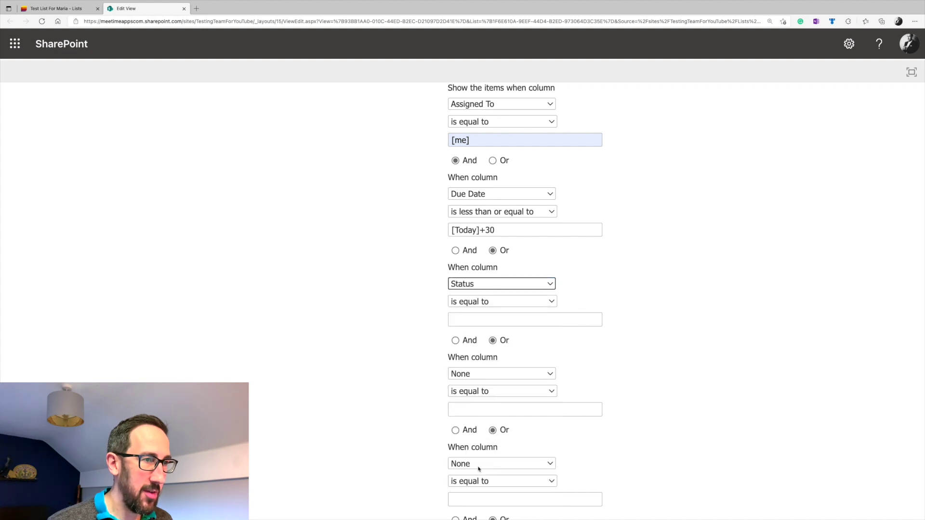
{"action": "left_click", "coordinate": [527, 302]}
{"action": "left_click", "coordinate": [530, 325]}
{"action": "left_click", "coordinate": [507, 320]}
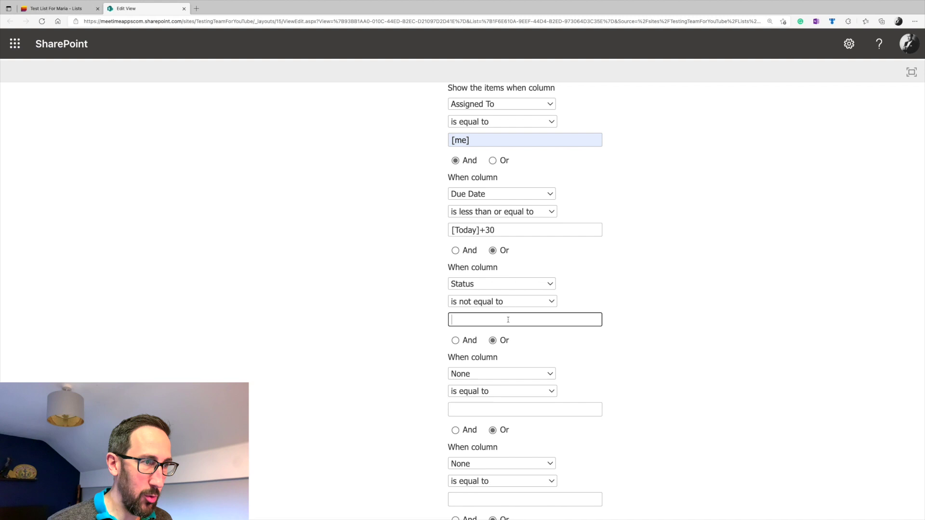
{"action": "type", "text": "closed"}
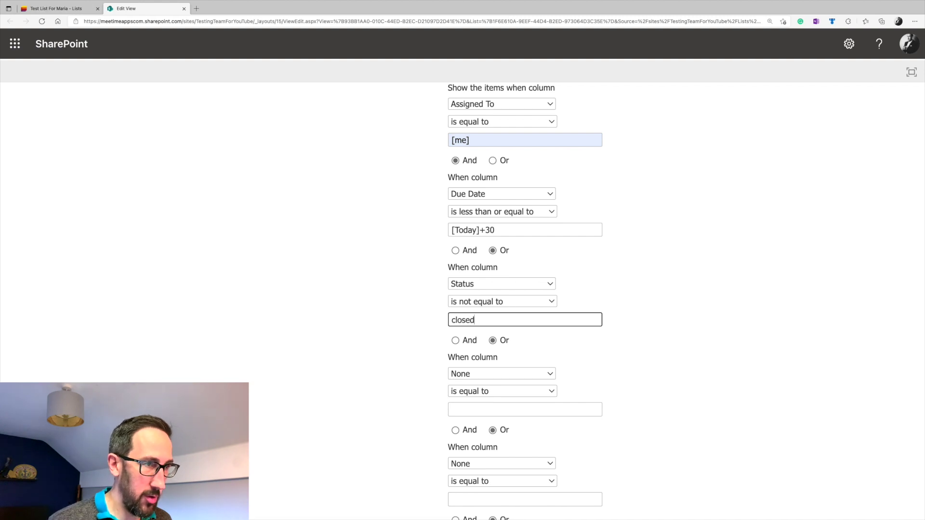
{"action": "left_click", "coordinate": [559, 341]}
- Save the view with its three filter conditions using OK
{"action": "scroll", "coordinate": [583, 347], "scroll_direction": "down", "scroll_amount": 3}
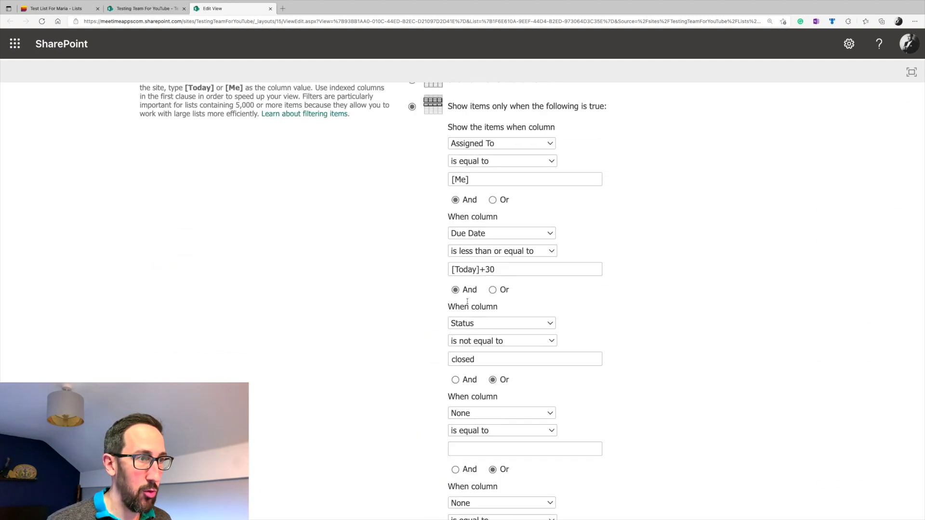
{"action": "scroll", "coordinate": [537, 331], "scroll_direction": "down", "scroll_amount": 20}
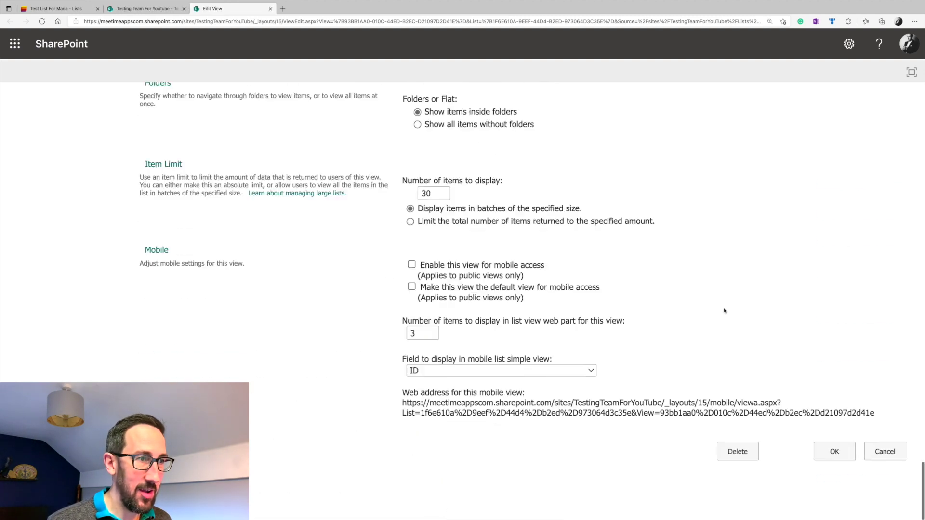
{"action": "left_click", "coordinate": [826, 453]}
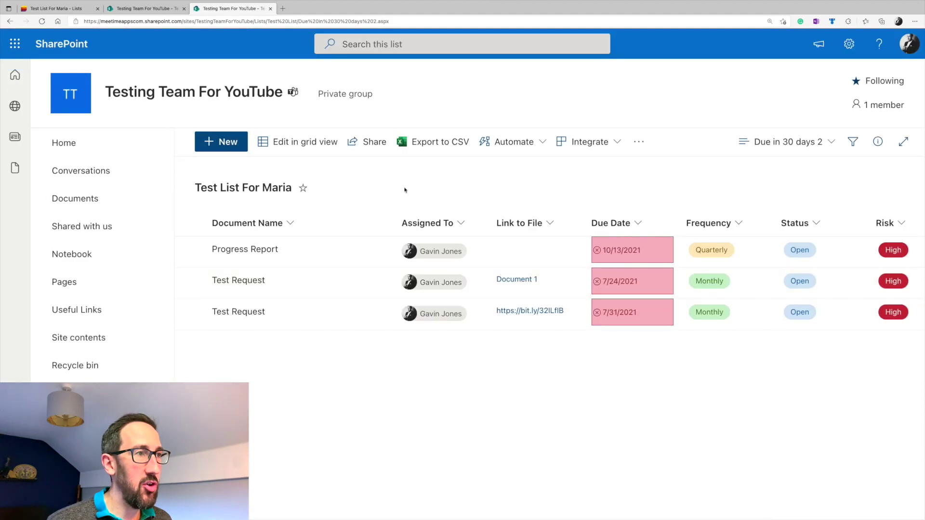
{"action": "scroll", "coordinate": [471, 270], "scroll_direction": "right", "scroll_amount": 2}
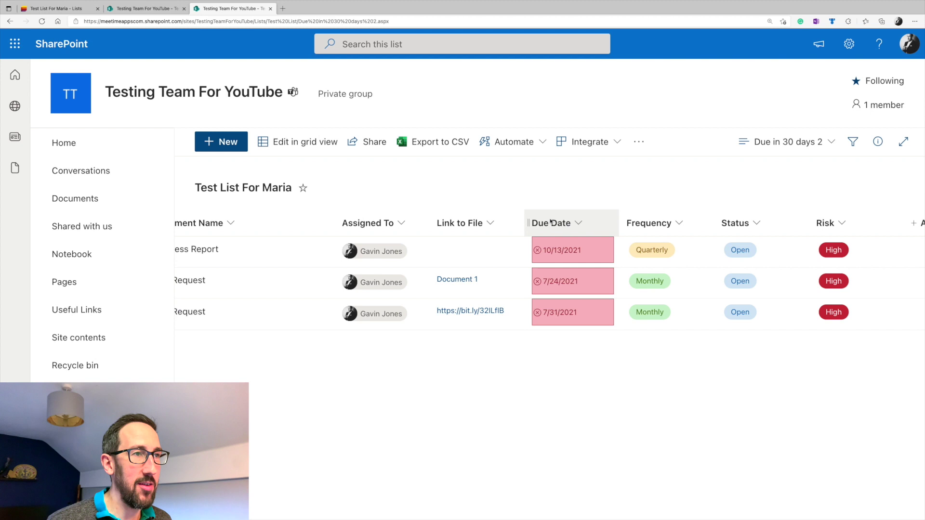
{"action": "scroll", "coordinate": [448, 295], "scroll_direction": "left", "scroll_amount": 5}
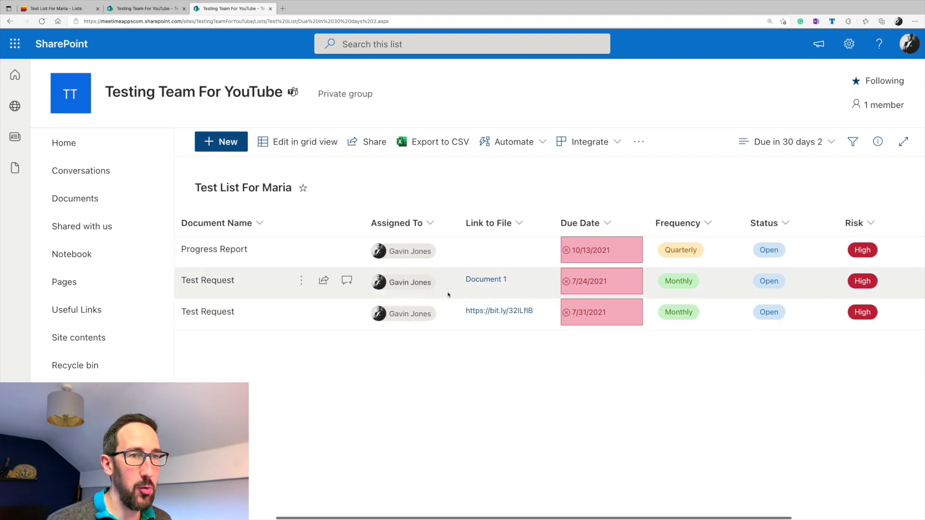
{"action": "scroll", "coordinate": [482, 295], "scroll_direction": "right", "scroll_amount": 3}
{"action": "scroll", "coordinate": [554, 295], "scroll_direction": "right", "scroll_amount": 2}
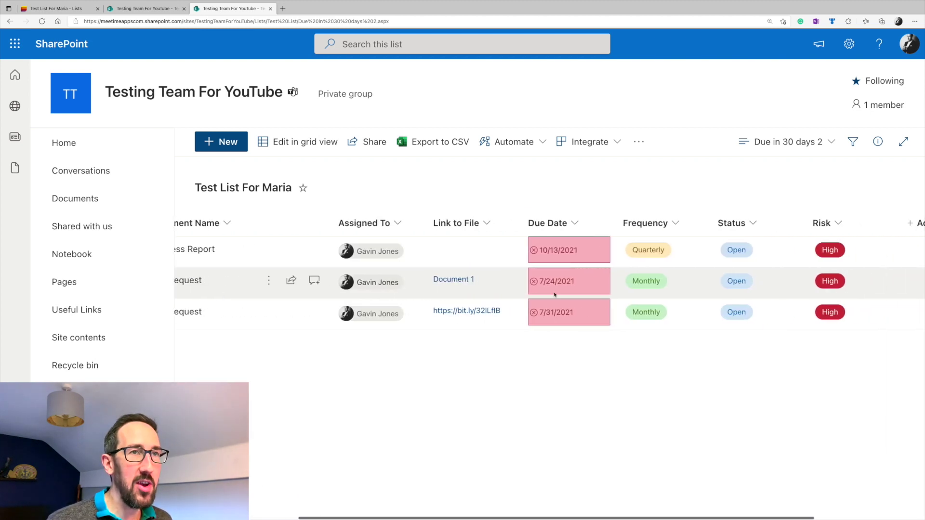
{"action": "scroll", "coordinate": [553, 295], "scroll_direction": "left", "scroll_amount": 4}
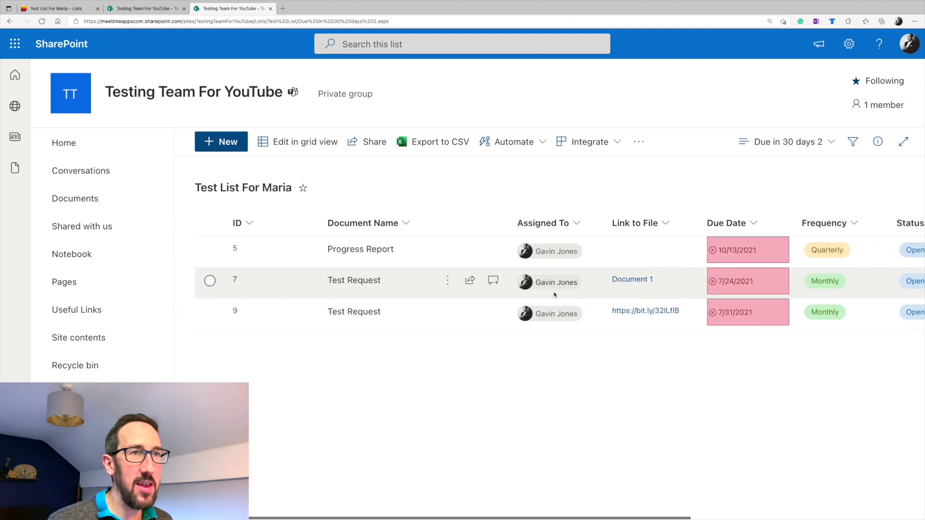
{"action": "left_click", "coordinate": [814, 140]}
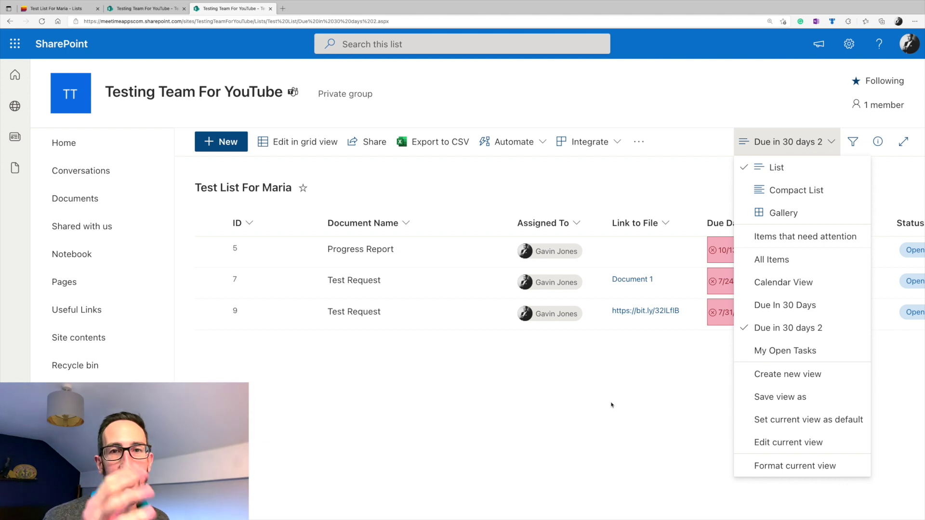
{"action": "left_click", "coordinate": [554, 391]}
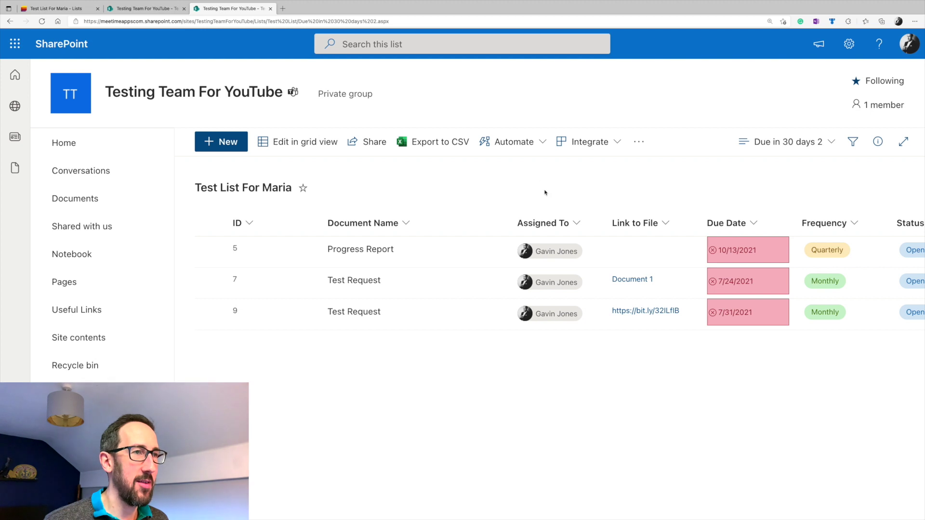
- Open Automate > Manage rules and inspect the new-item notification rule
{"action": "left_click", "coordinate": [543, 145]}
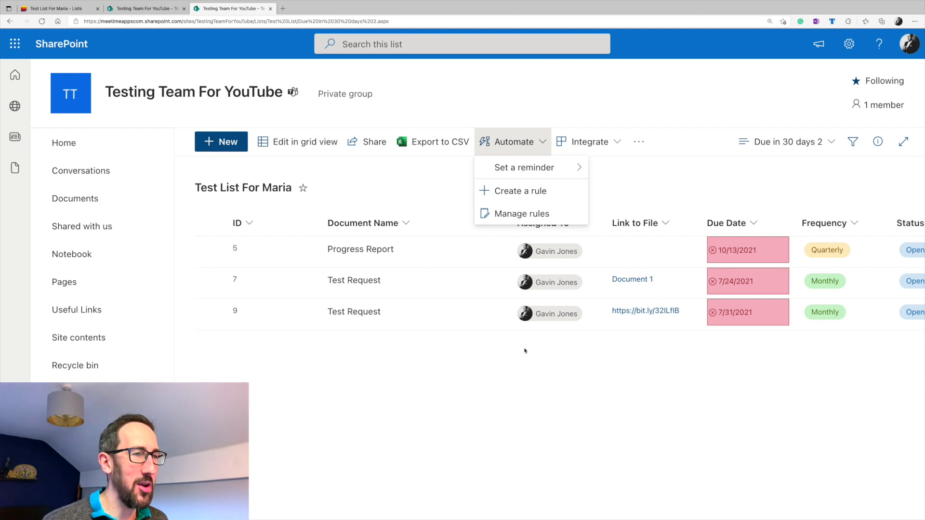
{"action": "left_click", "coordinate": [516, 213]}
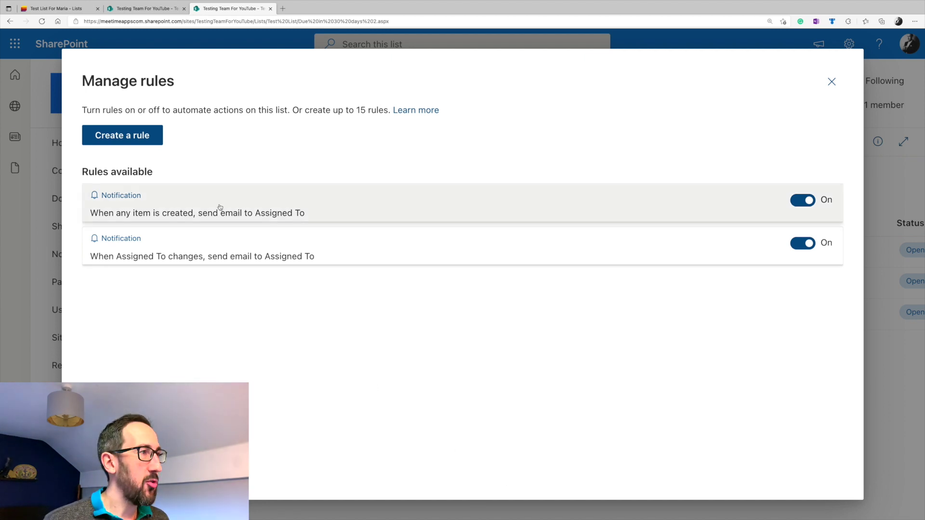
{"action": "left_click", "coordinate": [245, 210]}
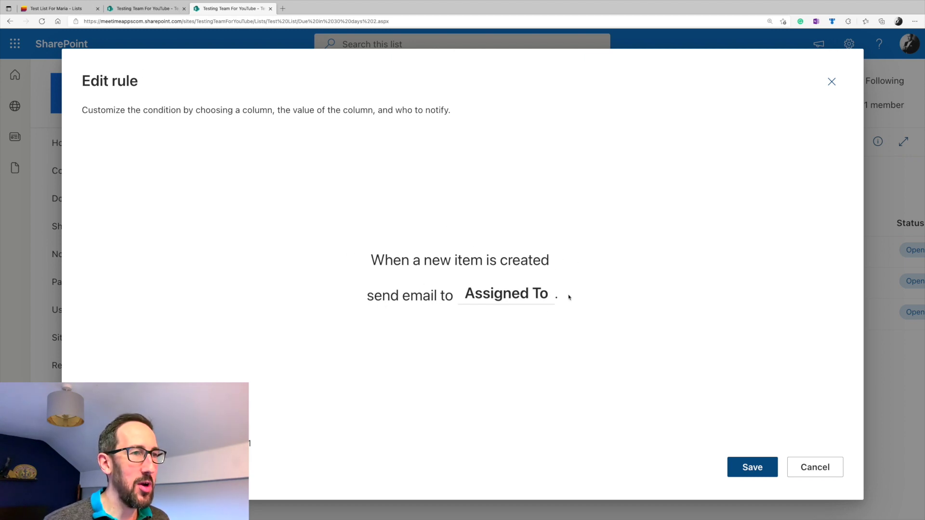
- Try a new-item rule emailing Assigned To, discard it, then review the existing Assigned To change rule
{"action": "left_click", "coordinate": [815, 467]}
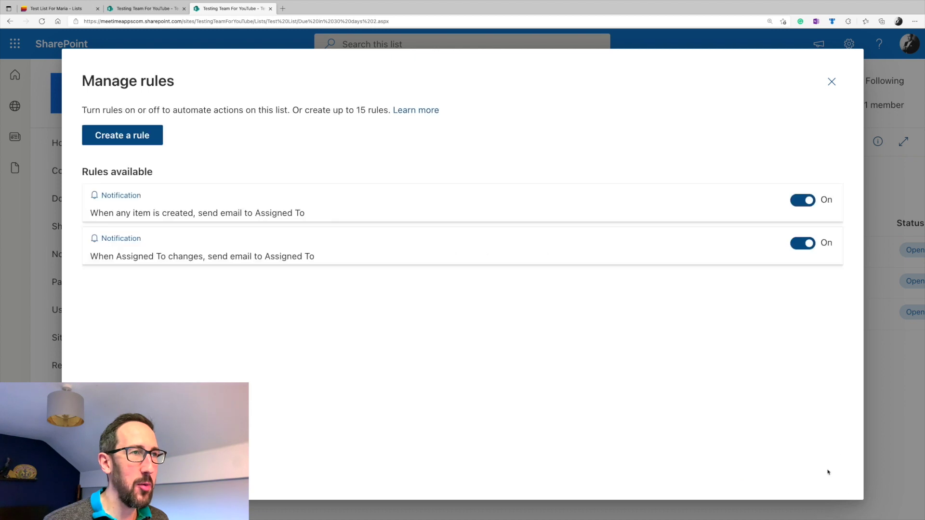
{"action": "left_click", "coordinate": [128, 137]}
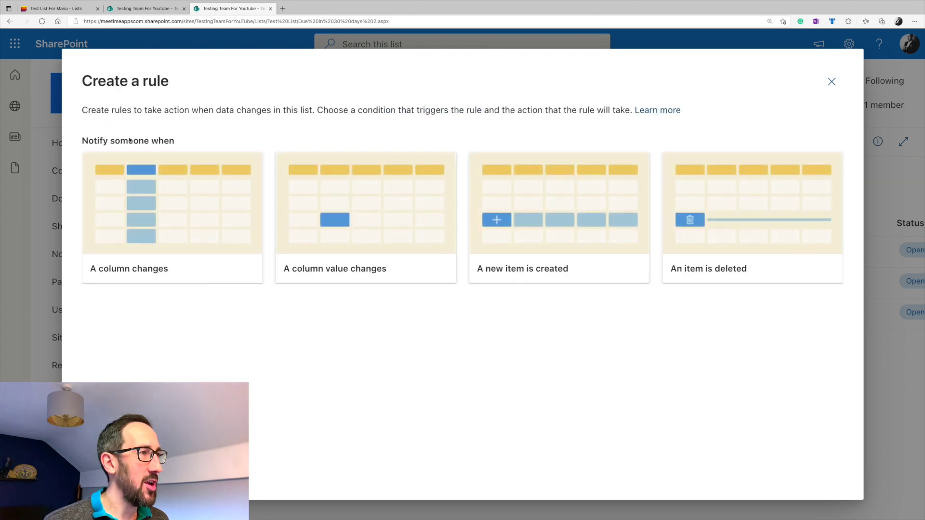
{"action": "left_click", "coordinate": [569, 232]}
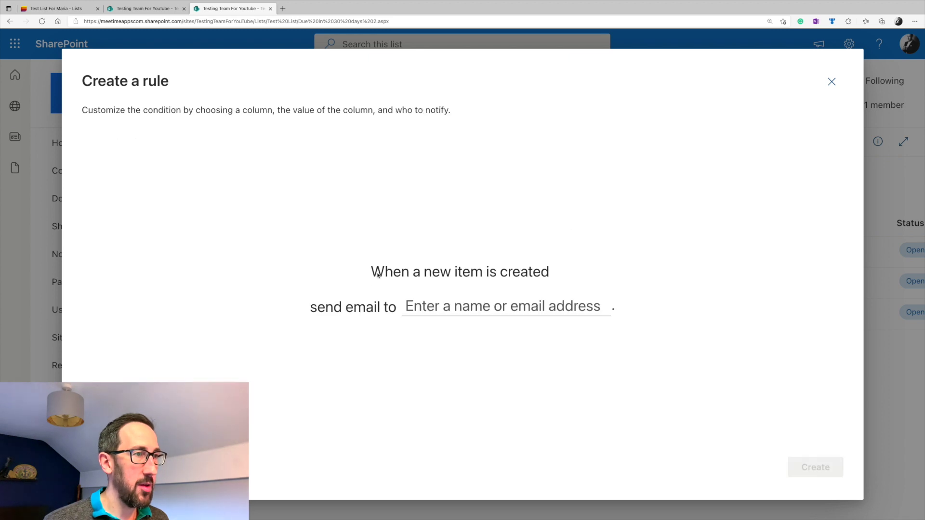
{"action": "left_click", "coordinate": [497, 309]}
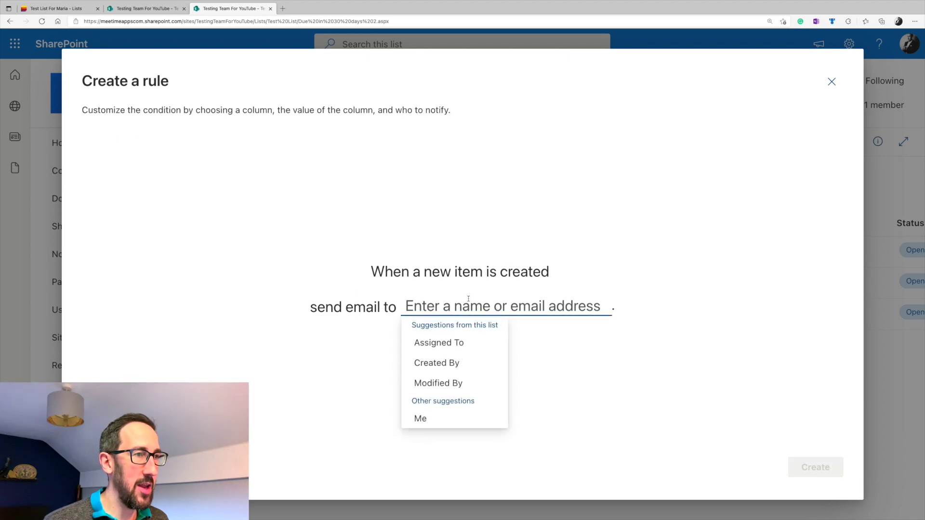
{"action": "left_click", "coordinate": [451, 343]}
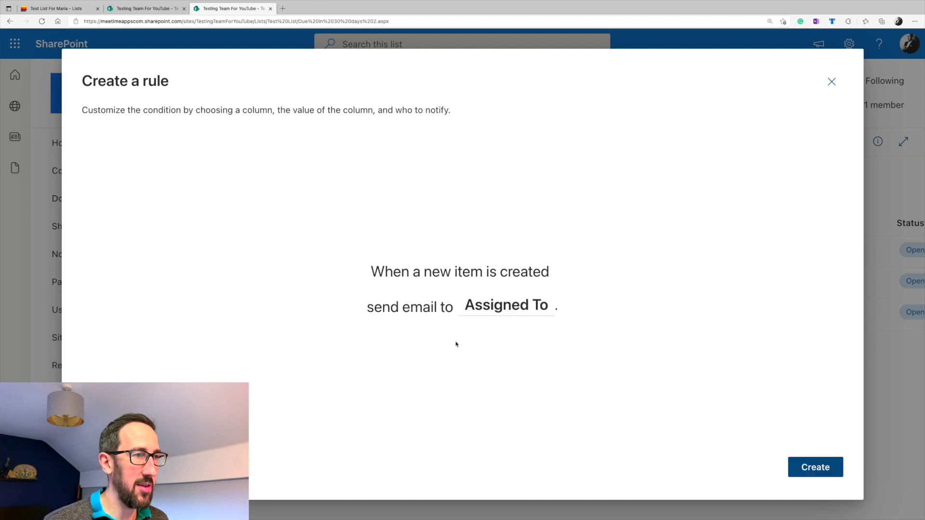
{"action": "left_click", "coordinate": [832, 82]}
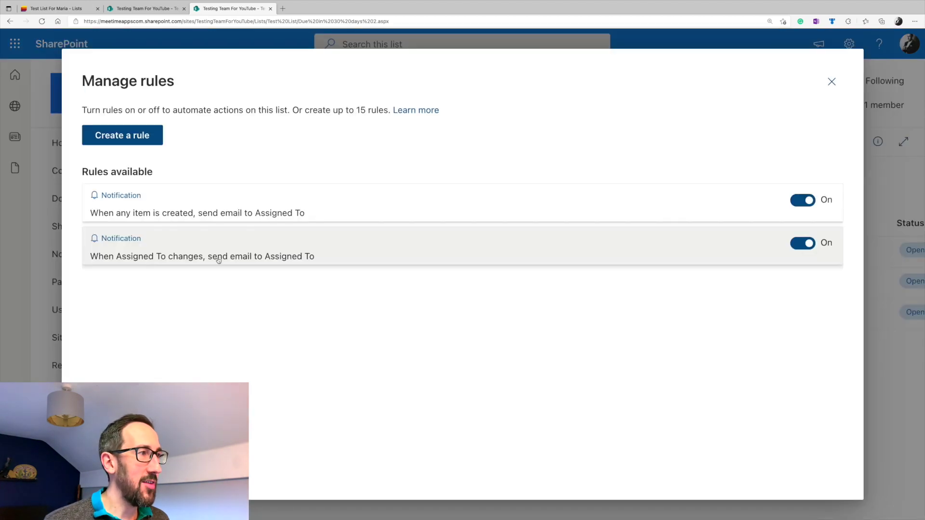
{"action": "left_click", "coordinate": [294, 252]}
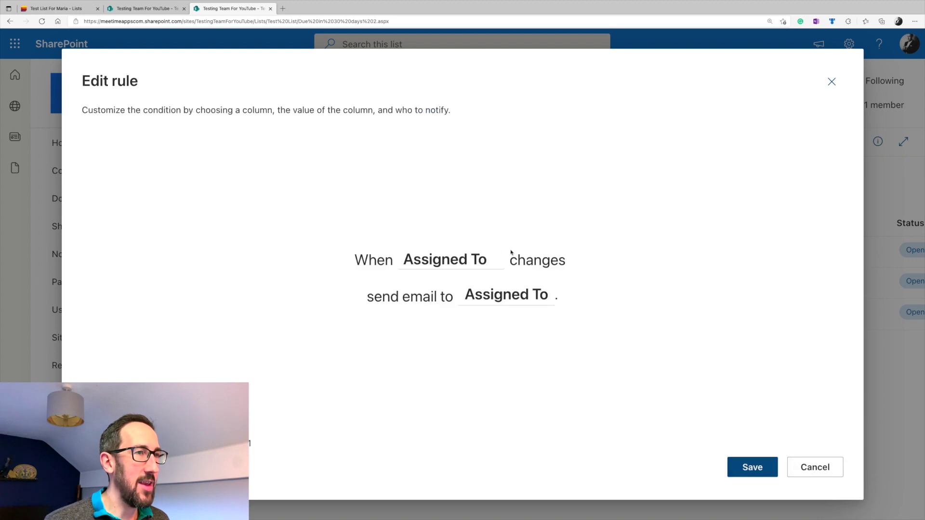
{"action": "left_click", "coordinate": [822, 473]}
- Start a 'column changes' rule watching Assigned To and emailing the Assigned To person
{"action": "left_click", "coordinate": [139, 135]}
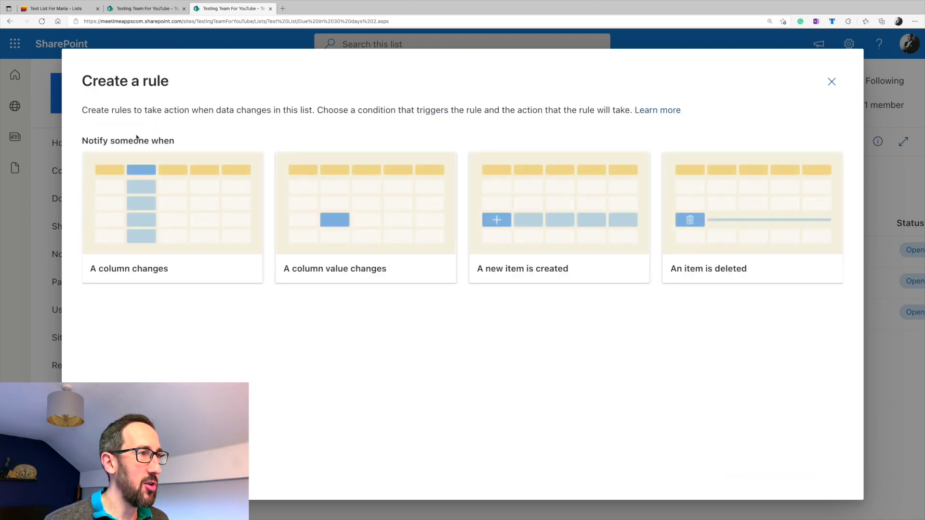
{"action": "left_click", "coordinate": [141, 221]}
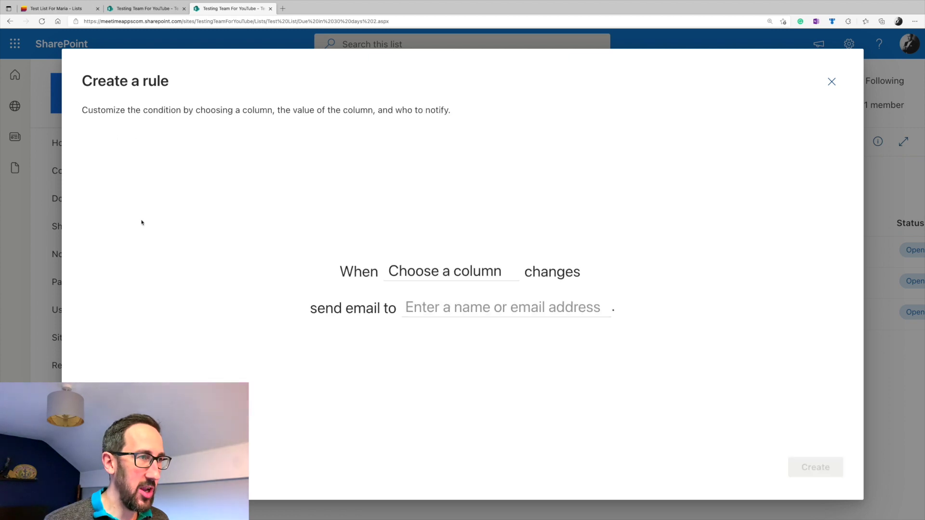
{"action": "left_click", "coordinate": [434, 273]}
{"action": "left_click", "coordinate": [417, 296]}
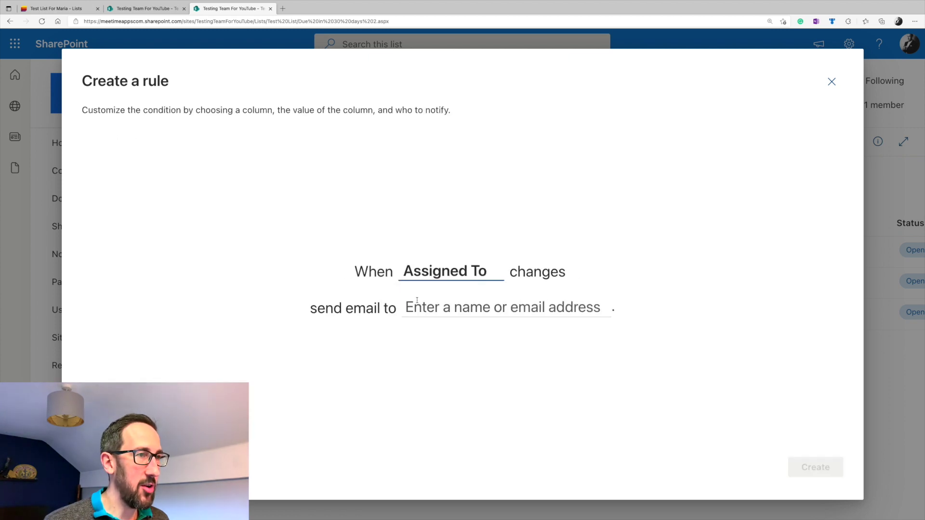
{"action": "left_click", "coordinate": [457, 308]}
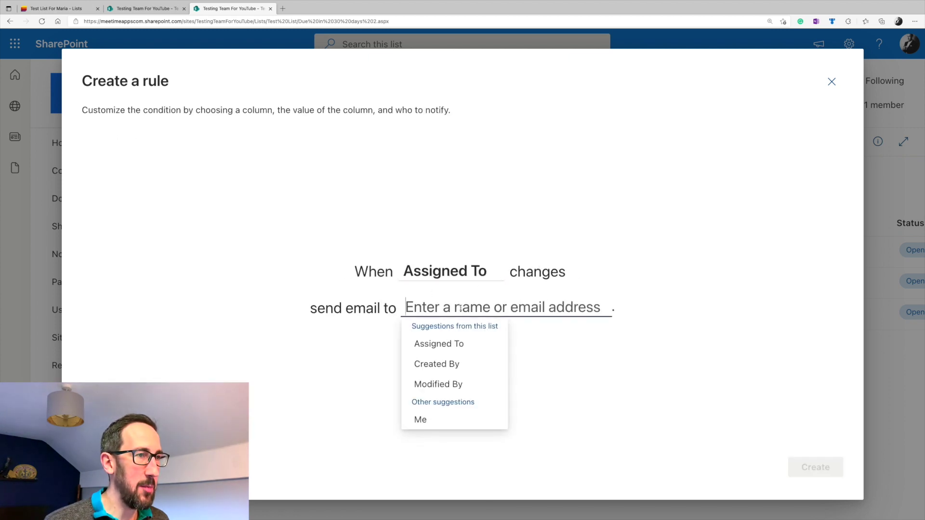
{"action": "left_click", "coordinate": [440, 342]}
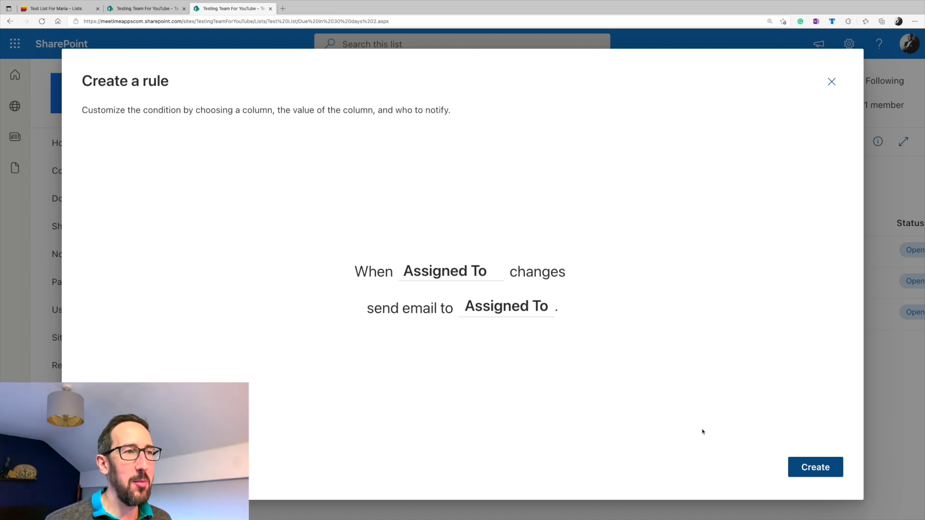
- Discard the Assigned To change rule draft, returning to the Due in 30 days 2 view
{"action": "left_click", "coordinate": [830, 82]}
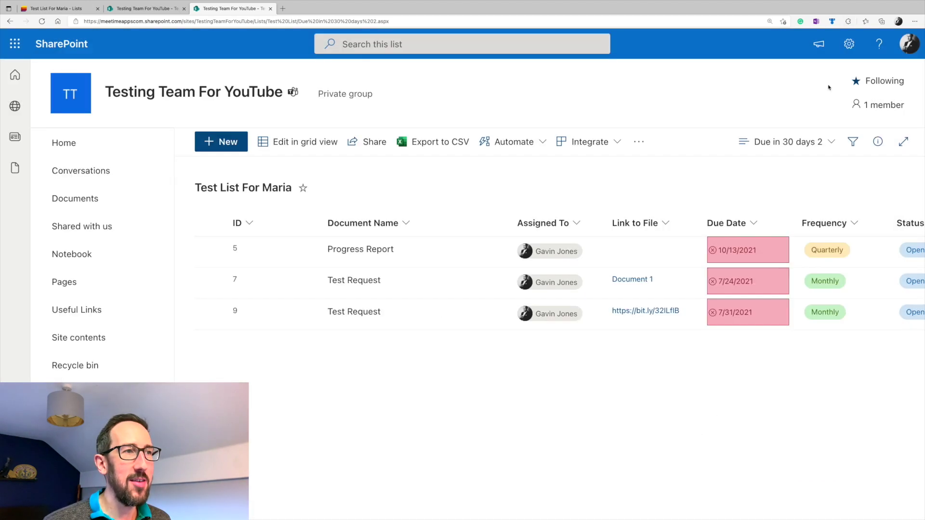